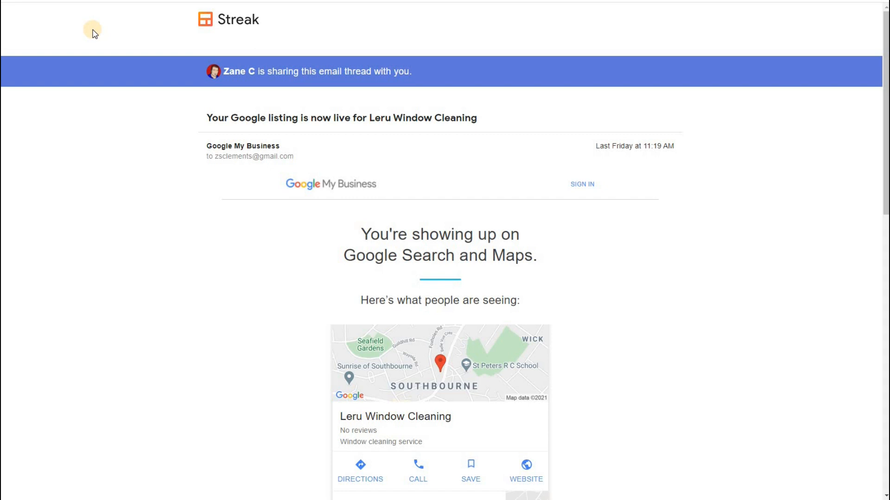
Step: Review the Leru Window Cleaning preview in the Google My Business email and open the live listing on Google Search
scroll(144, 153, down, 2)
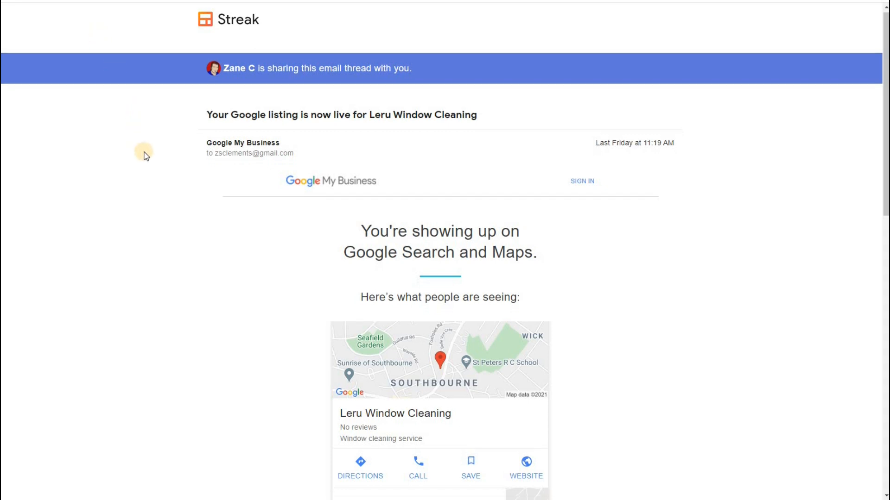
scroll(222, 130, up, 1)
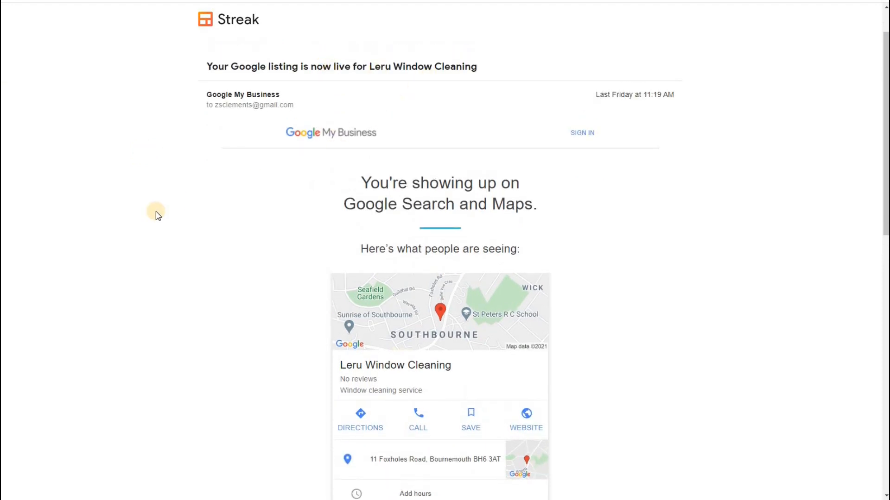
scroll(156, 212, down, 2)
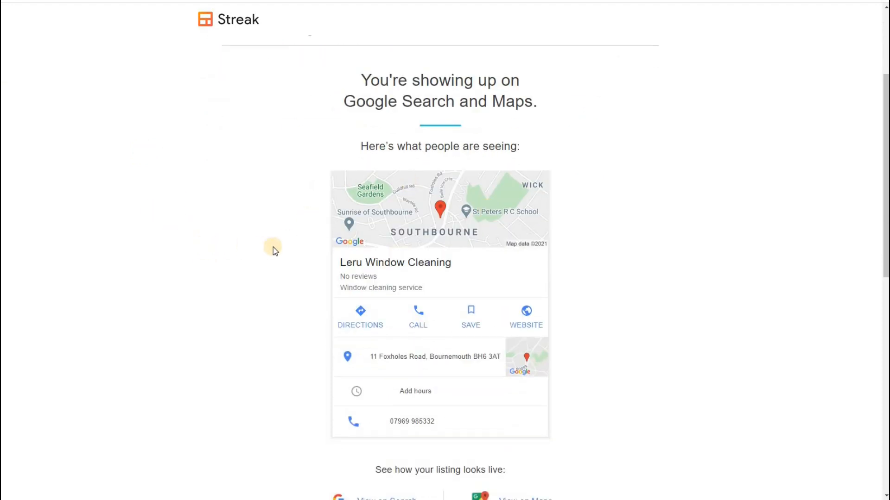
scroll(274, 247, down, 1)
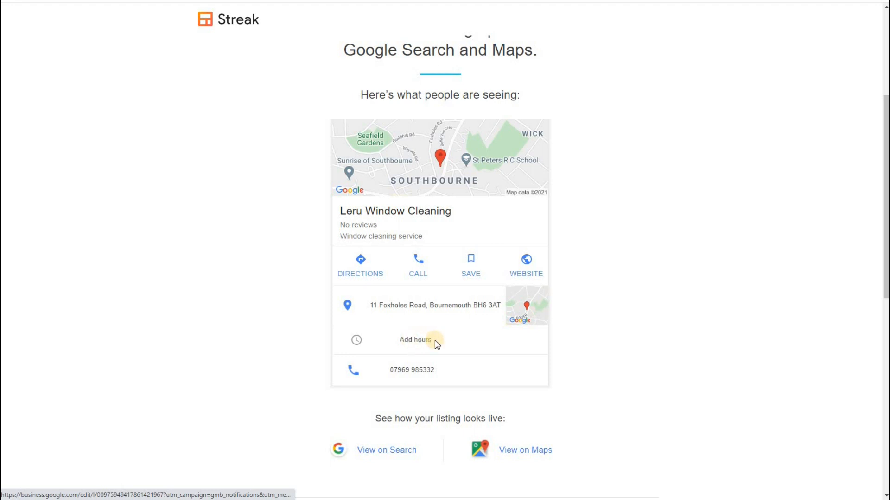
scroll(324, 324, down, 2)
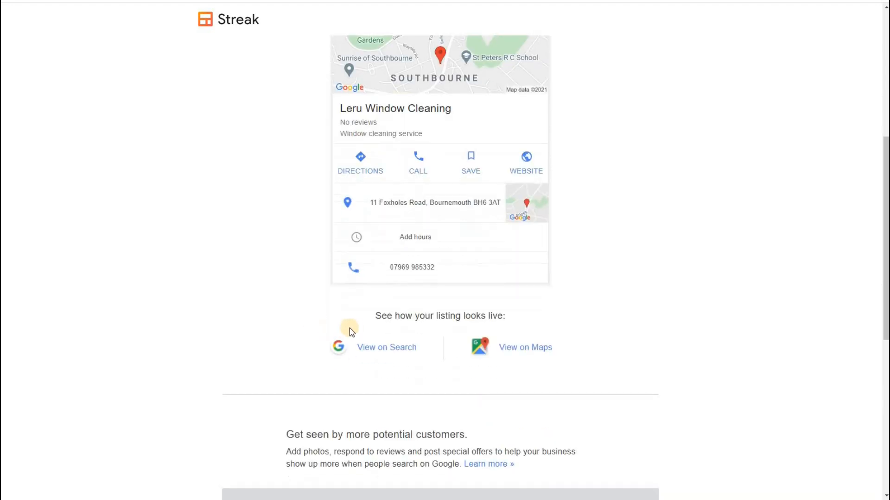
scroll(445, 258, up, 3)
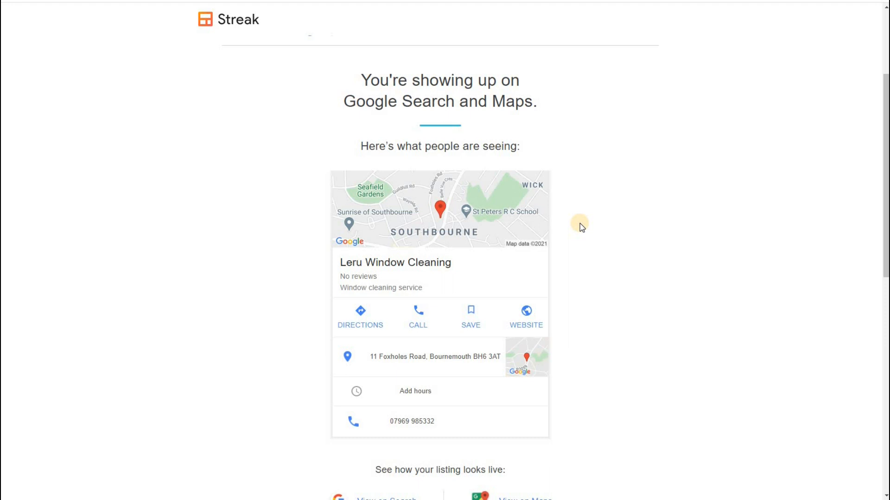
scroll(461, 328, down, 3)
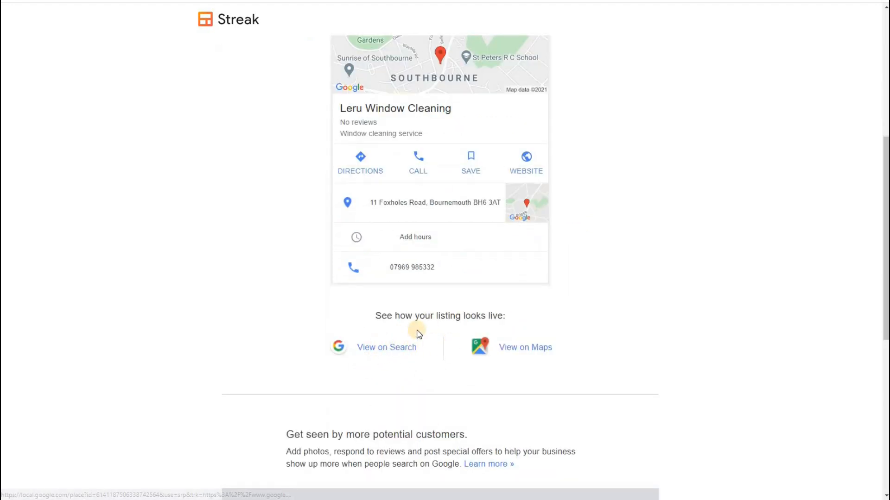
click(394, 347)
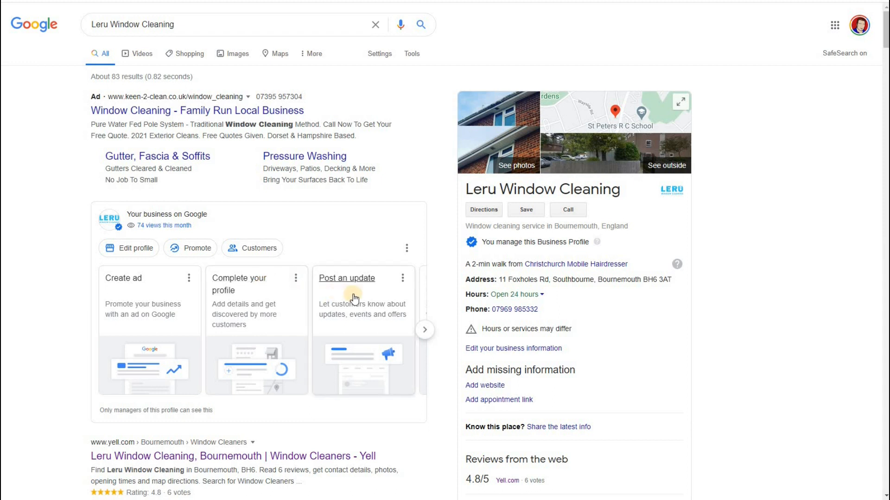
Step: Examine the business management cards and the Leru Window Cleaning profile on Google Search, including its reviews, description and posts
click(425, 332)
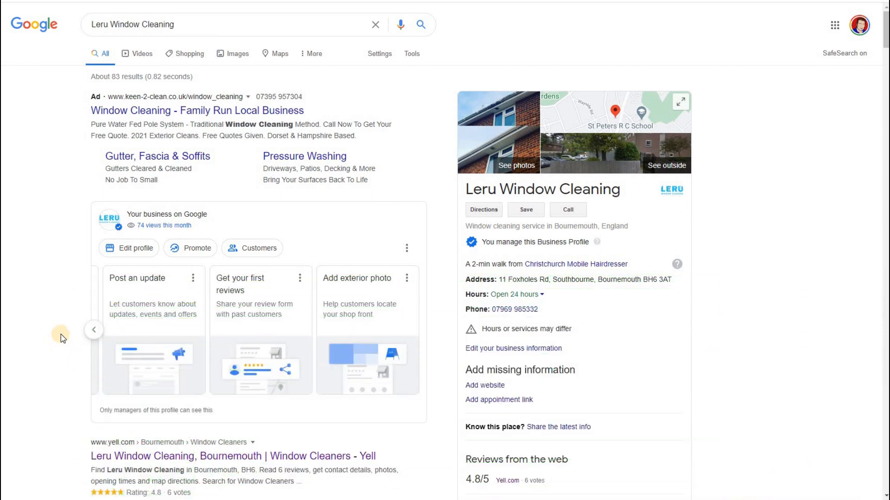
click(92, 331)
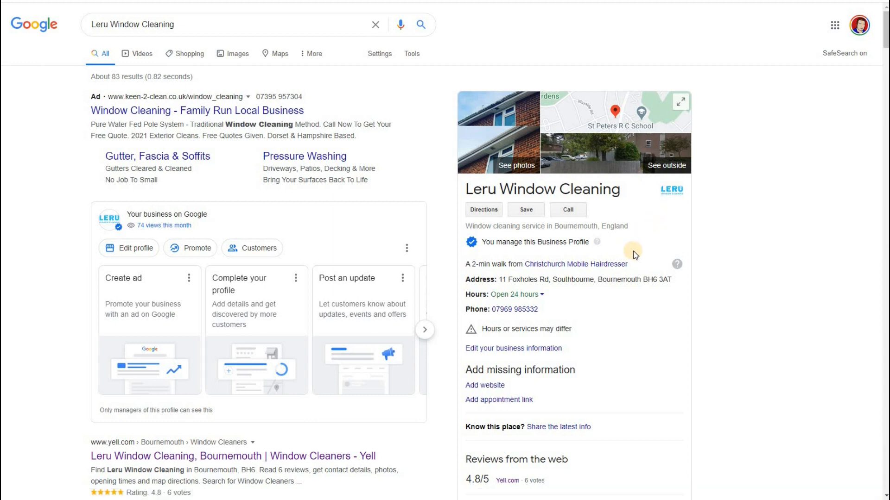
scroll(635, 255, down, 5)
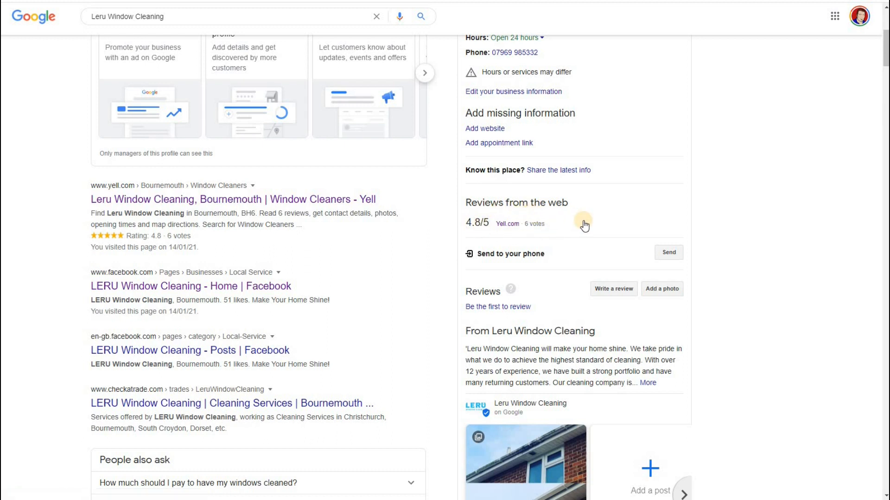
scroll(583, 229, down, 2)
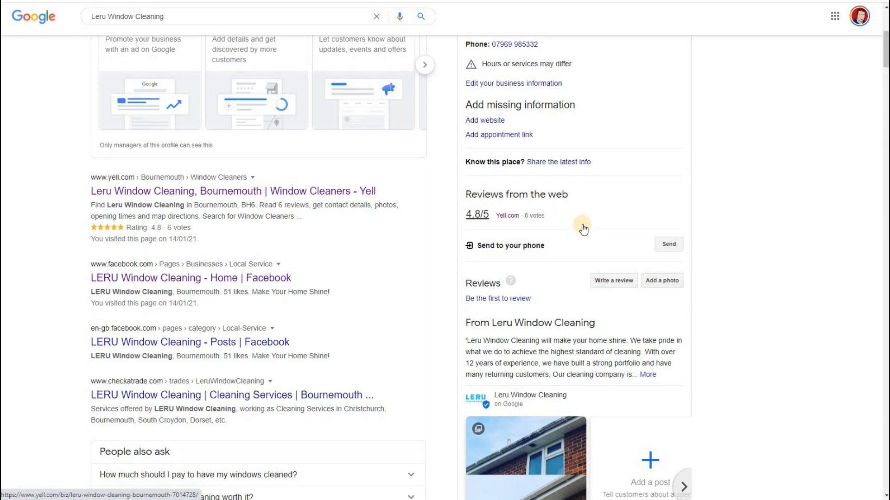
scroll(589, 256, down, 4)
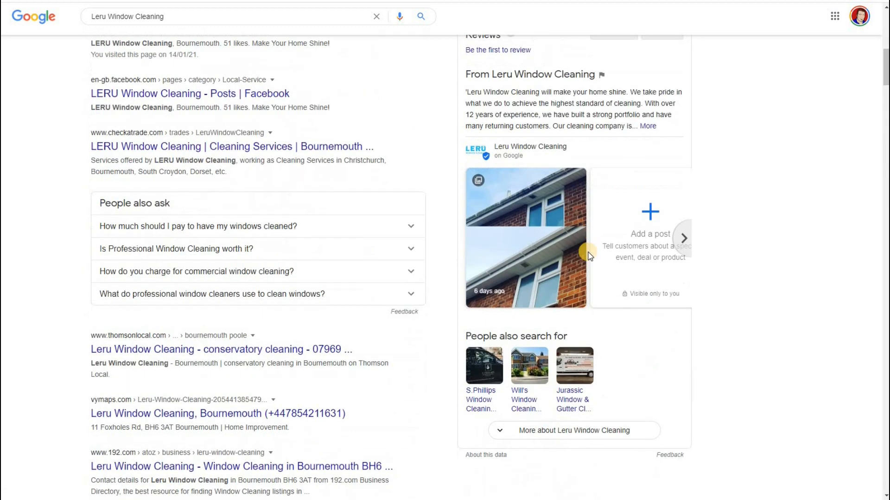
scroll(589, 256, up, 6)
scroll(589, 257, up, 5)
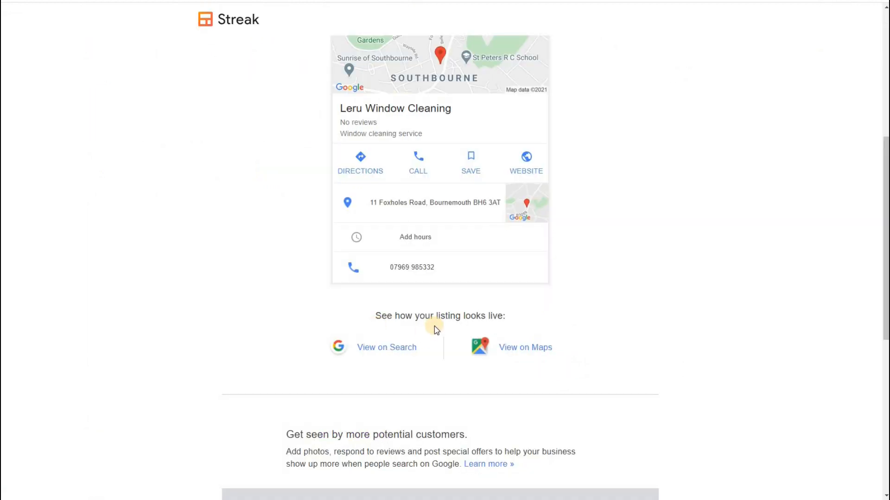
Step: Return to the Google My Business email and open the listing's Google Maps view in a new tab
right_click(530, 349)
click(574, 355)
key(ctrl+Tab)
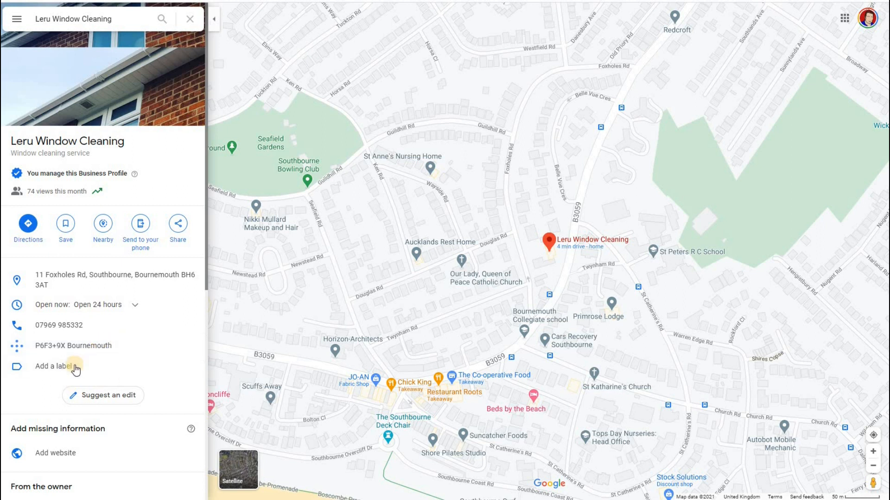
Step: Examine the listing's contact details, photos and web results on Google Maps, and compare them with the Google Search profile
scroll(163, 375, down, 5)
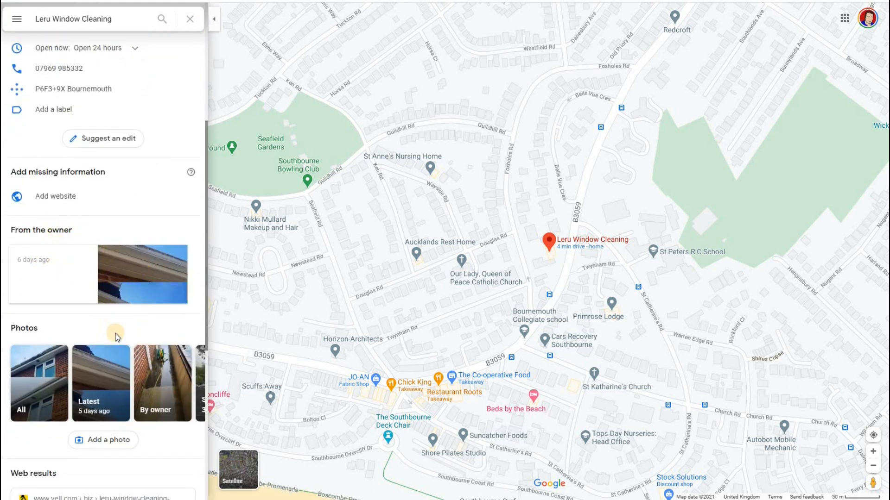
scroll(29, 354, down, 1)
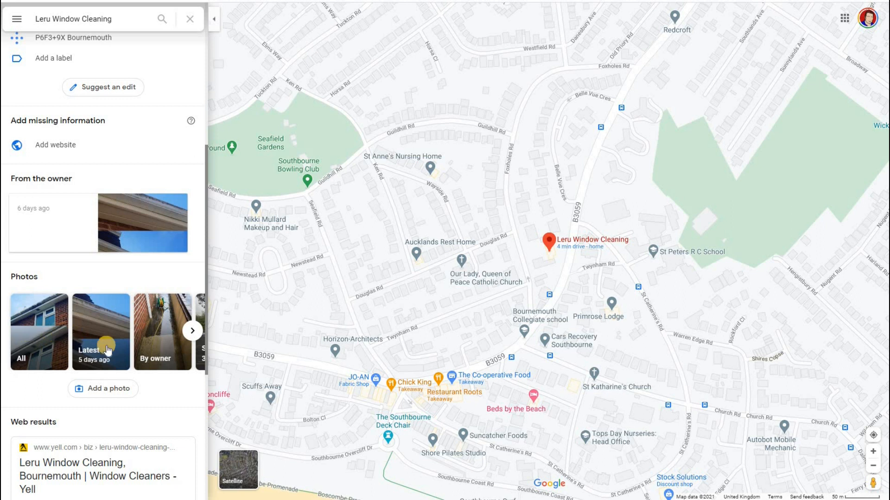
click(191, 331)
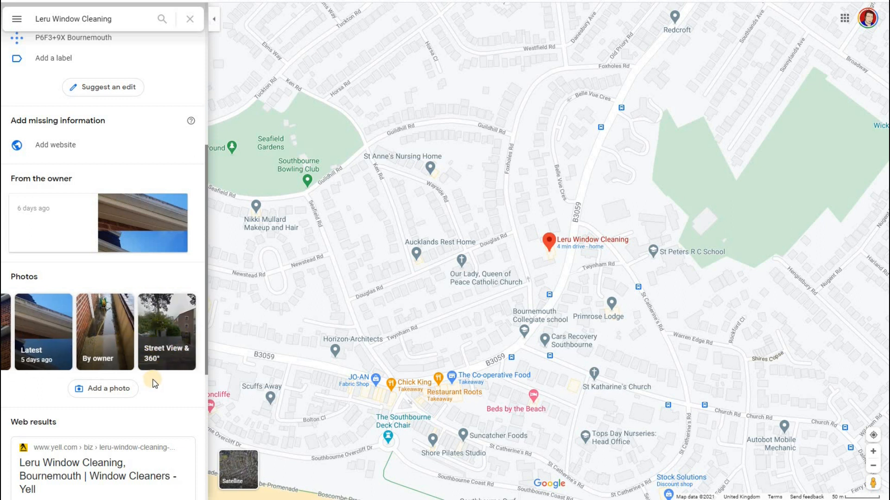
scroll(151, 384, down, 2)
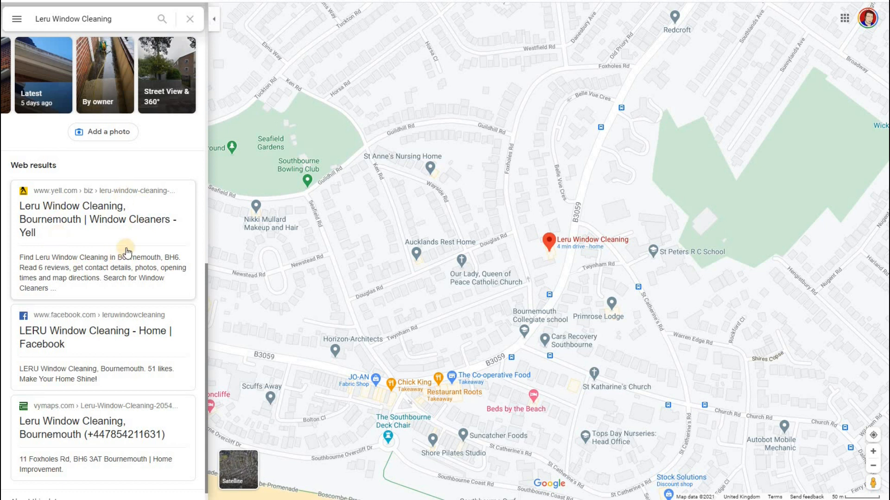
scroll(128, 252, down, 1)
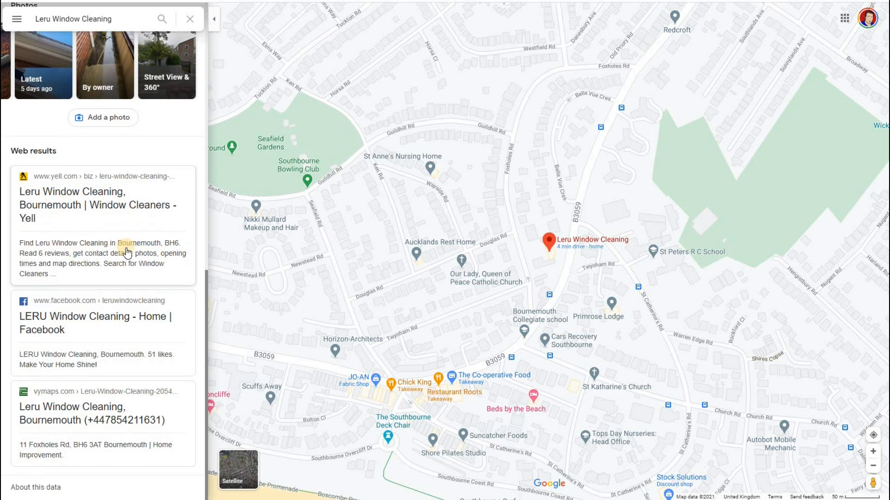
scroll(128, 252, up, 10)
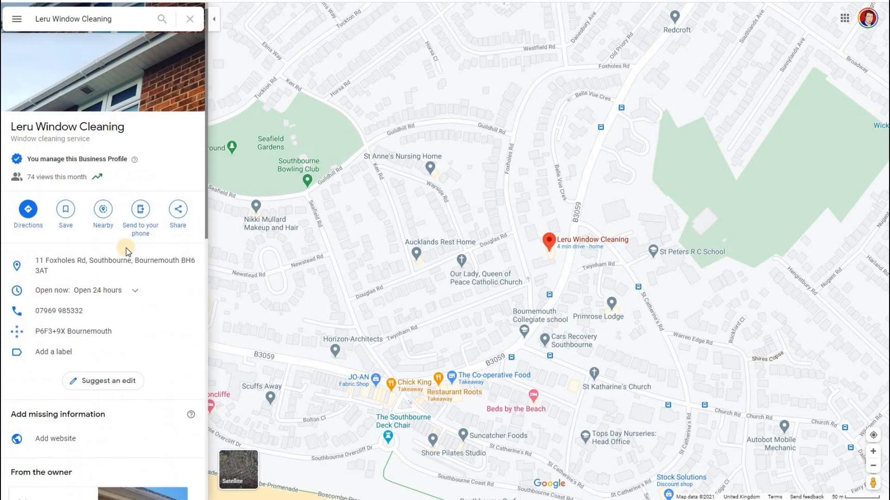
scroll(128, 252, up, 1)
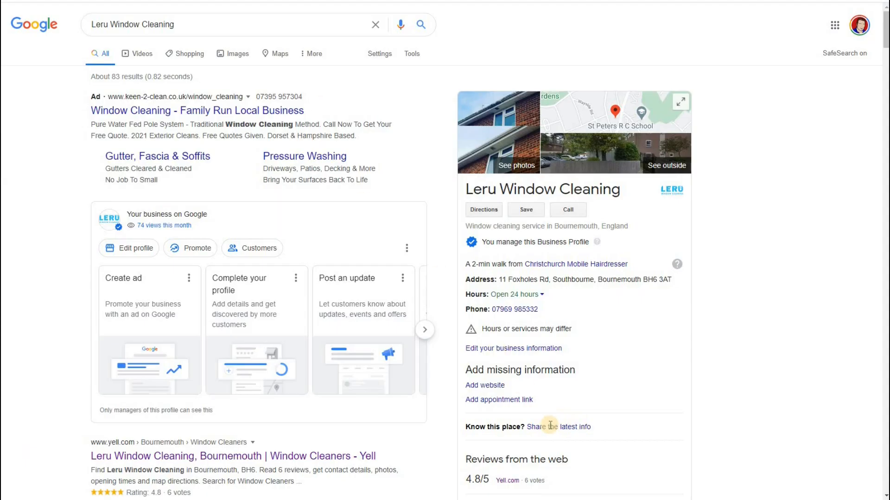
scroll(552, 424, down, 5)
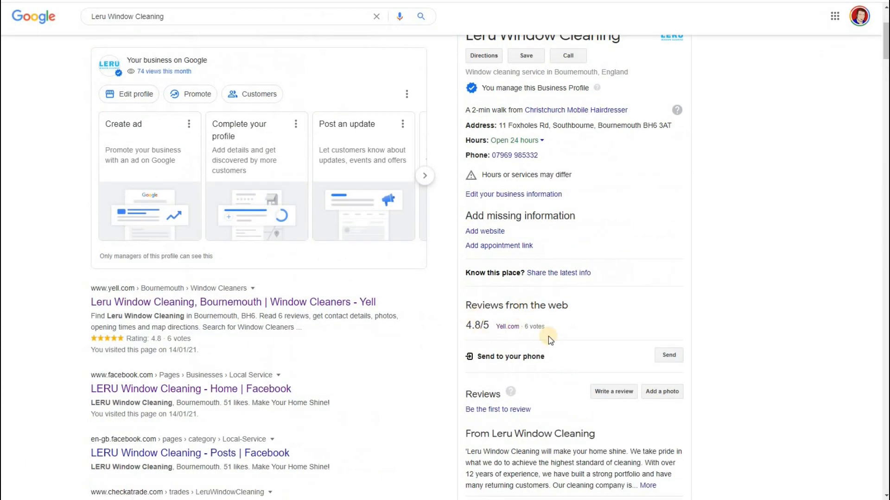
scroll(467, 240, up, 3)
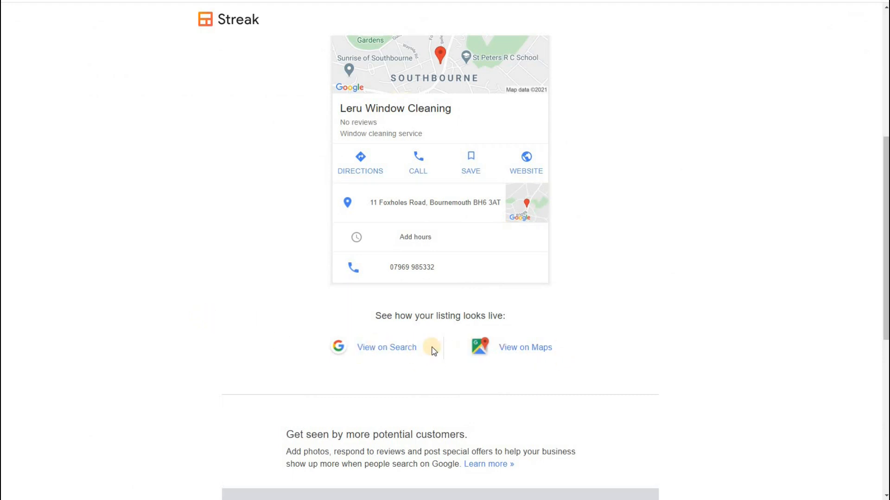
Step: Return to the listing email and open the Learn more article about getting seen by more potential customers
scroll(535, 350, up, 3)
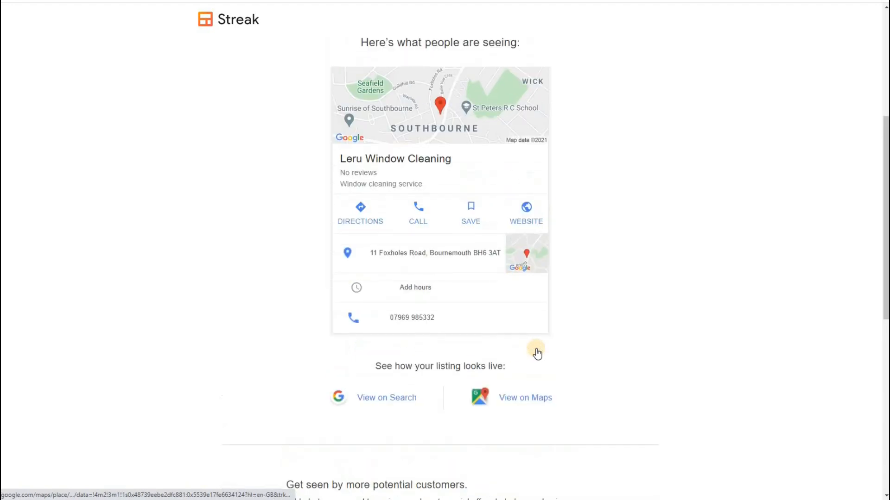
scroll(537, 325, up, 2)
scroll(536, 292, down, 9)
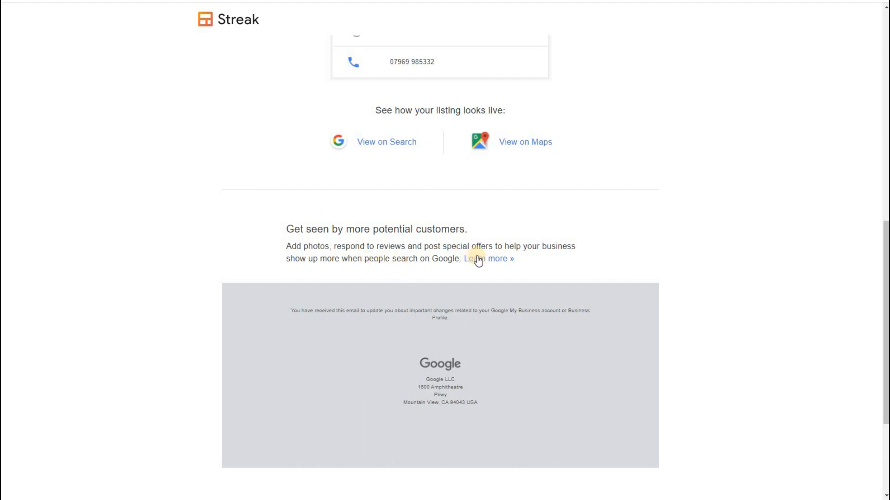
click(492, 260)
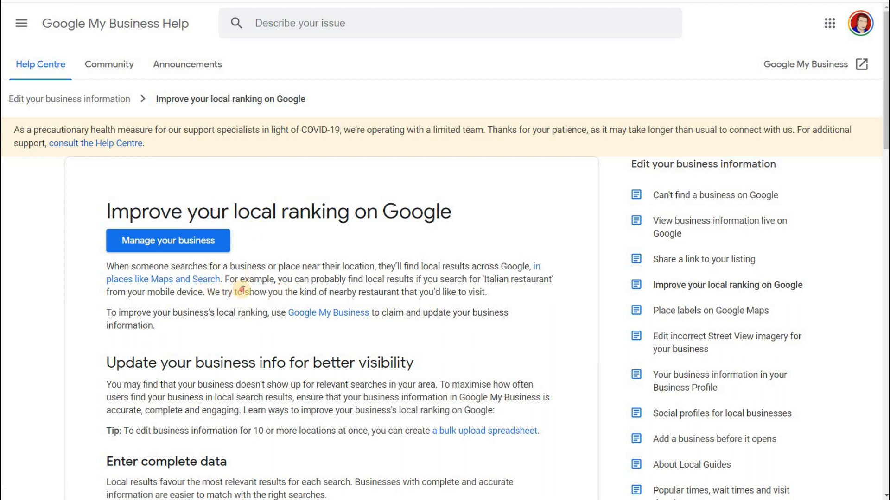
Step: Read the help article's advice on complete data, verification, hours, reviews and photos, and its relevance, distance and prominence ranking factors
drag(207, 292, 491, 300)
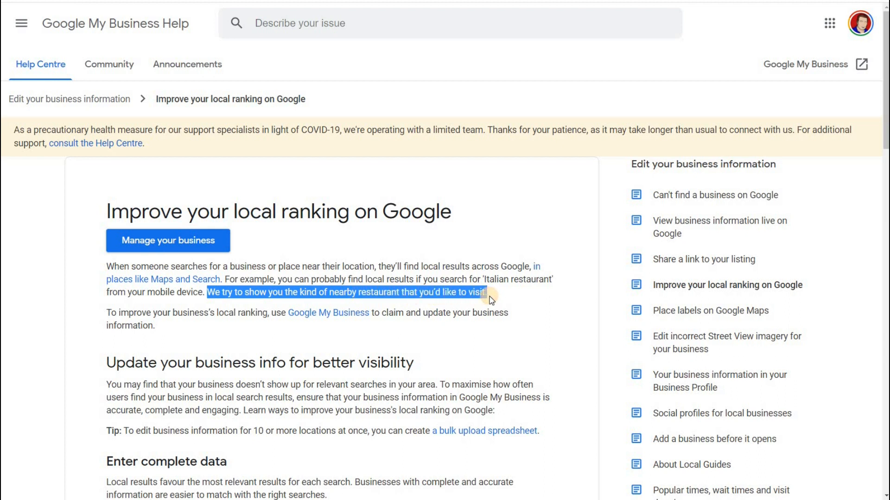
scroll(495, 305, down, 8)
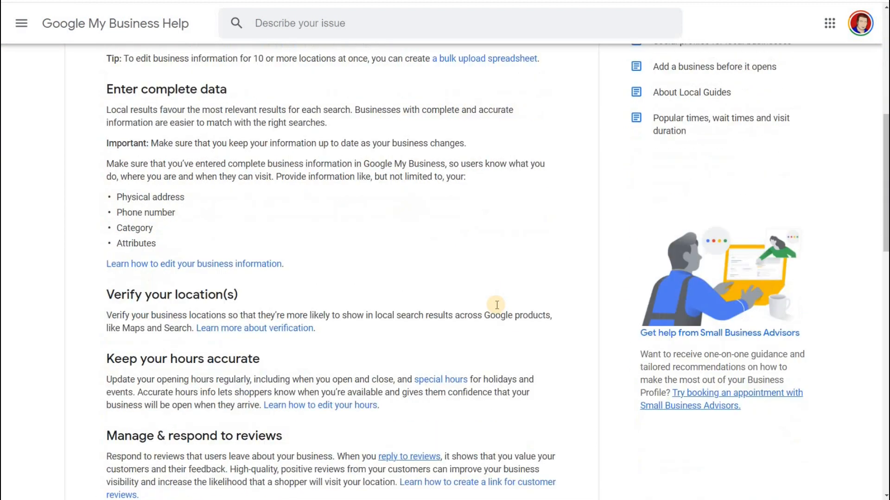
scroll(495, 305, down, 13)
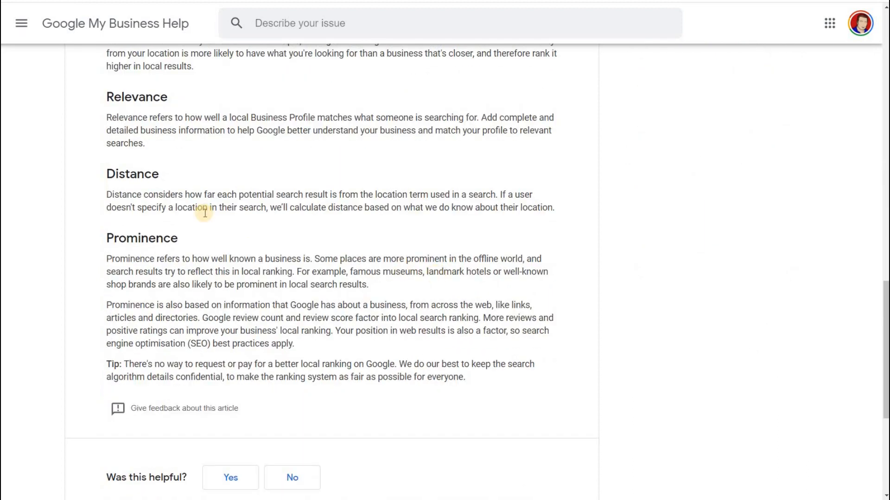
scroll(204, 212, up, 2)
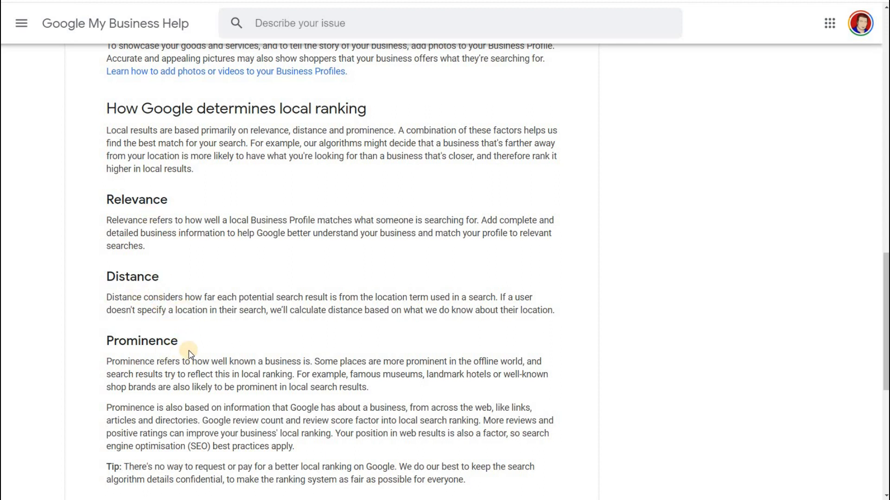
scroll(218, 367, up, 2)
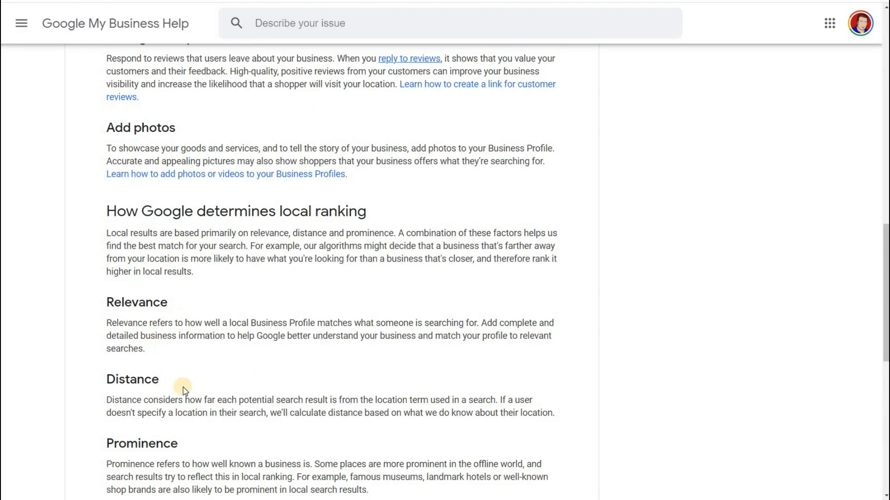
scroll(183, 388, up, 5)
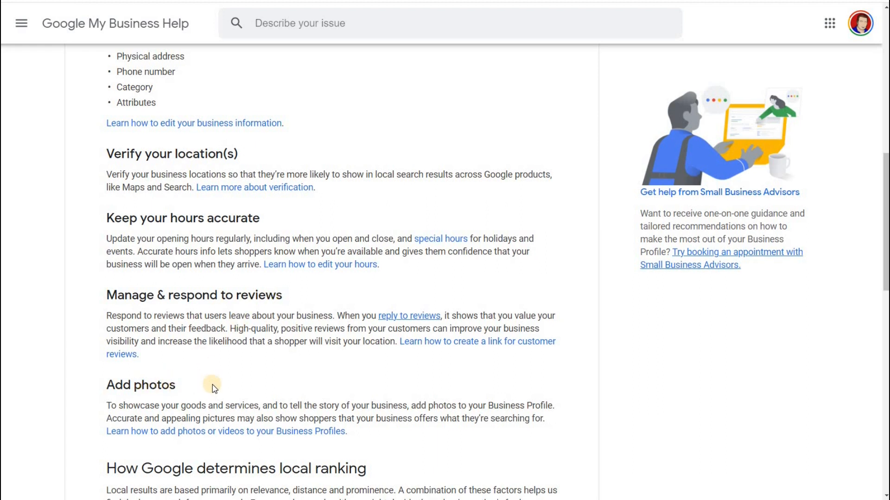
scroll(212, 384, up, 3)
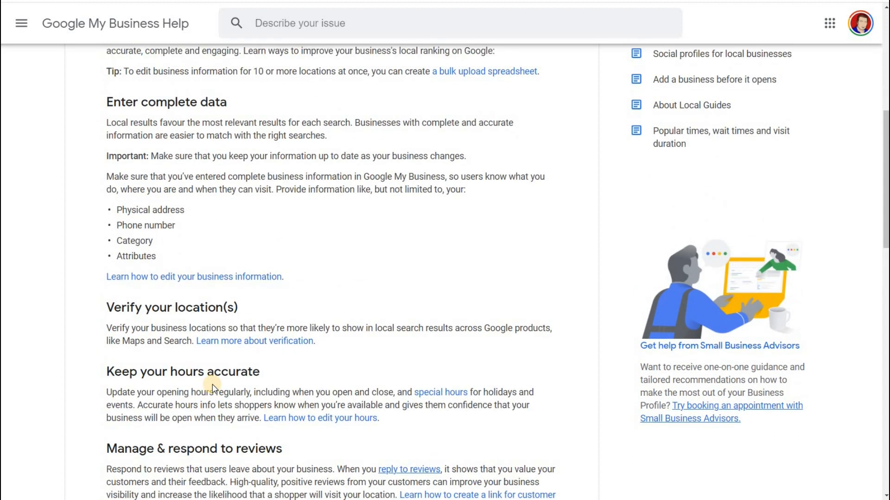
scroll(212, 385, down, 3)
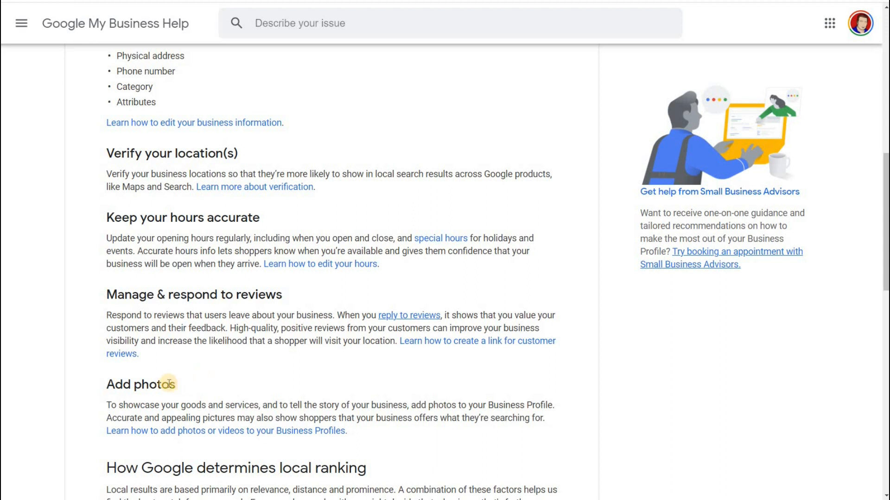
Step: Return to the start of the local ranking article and open the page for managing your business
scroll(208, 382, up, 5)
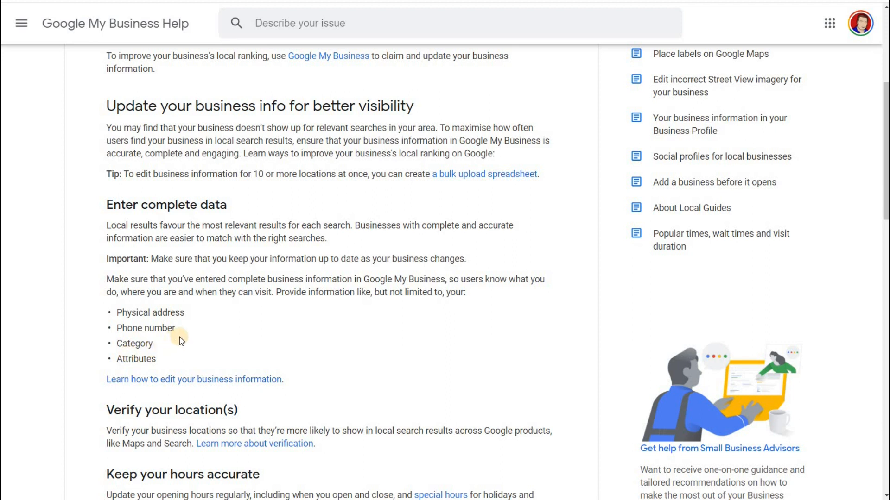
scroll(179, 337, up, 3)
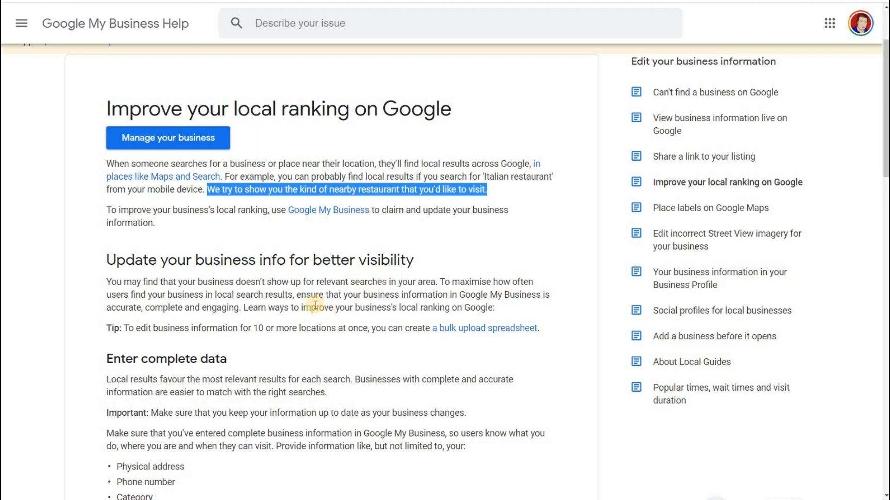
scroll(315, 305, up, 1)
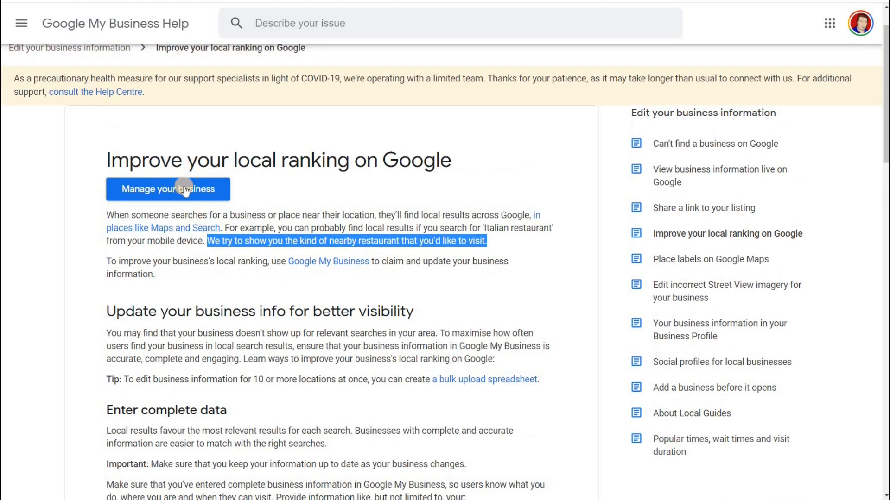
click(182, 189)
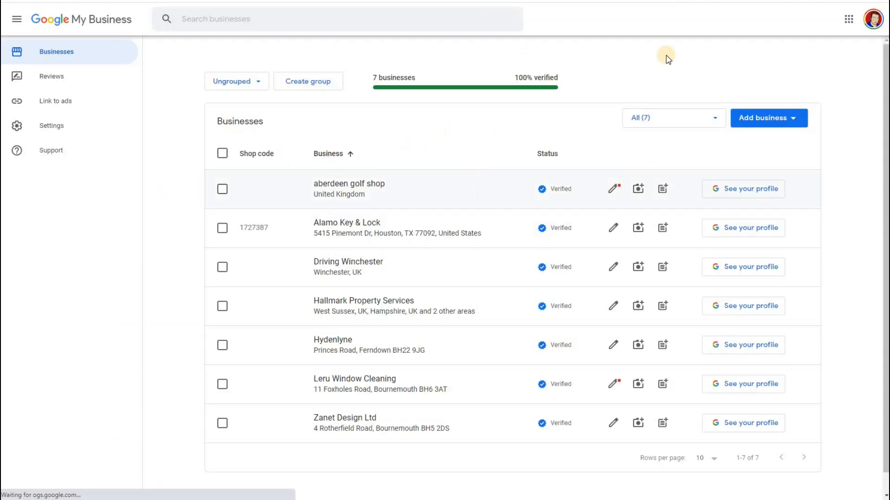
Step: Open a new browser tab and search Google for "my business"
click(709, 1)
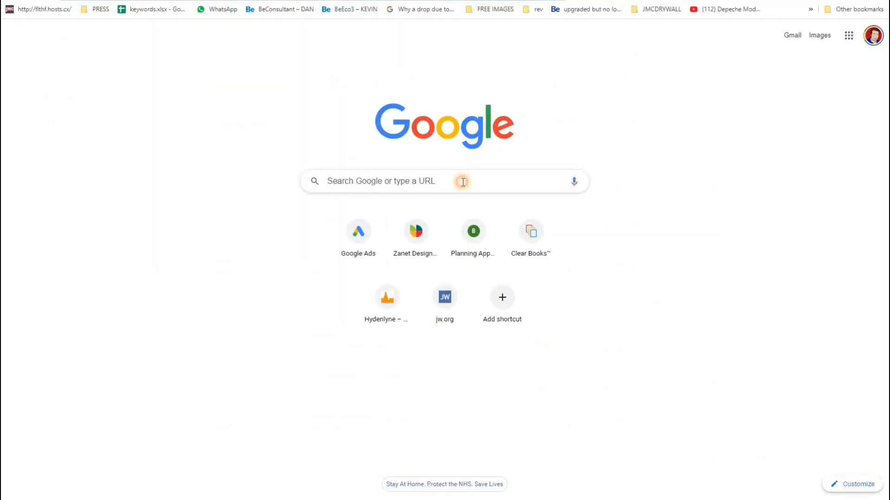
click(462, 182)
text(my bus)
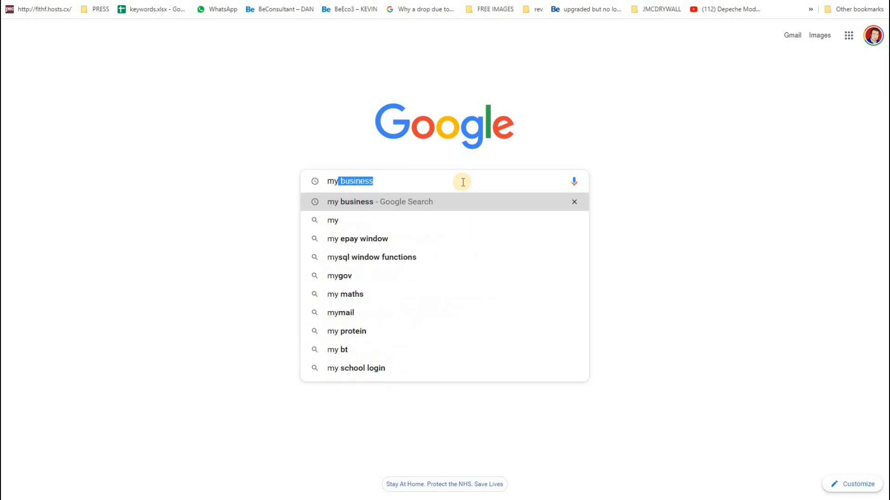
text(in)
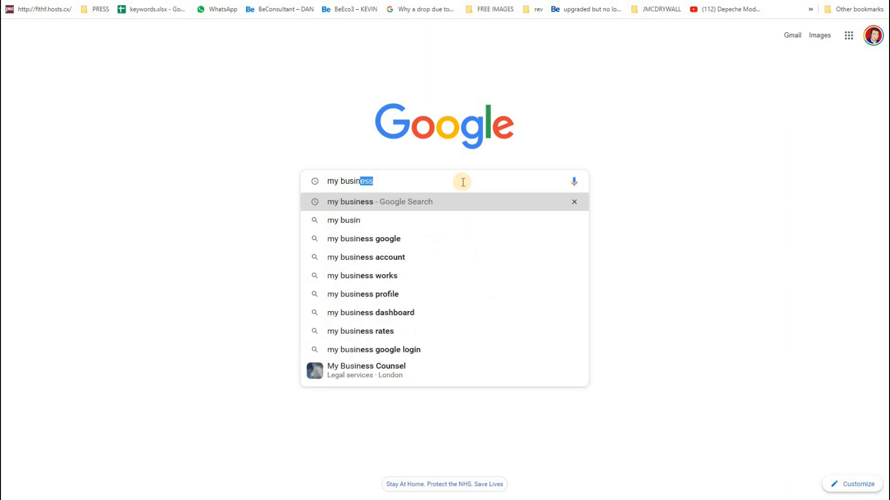
text(ess)
key(Return)
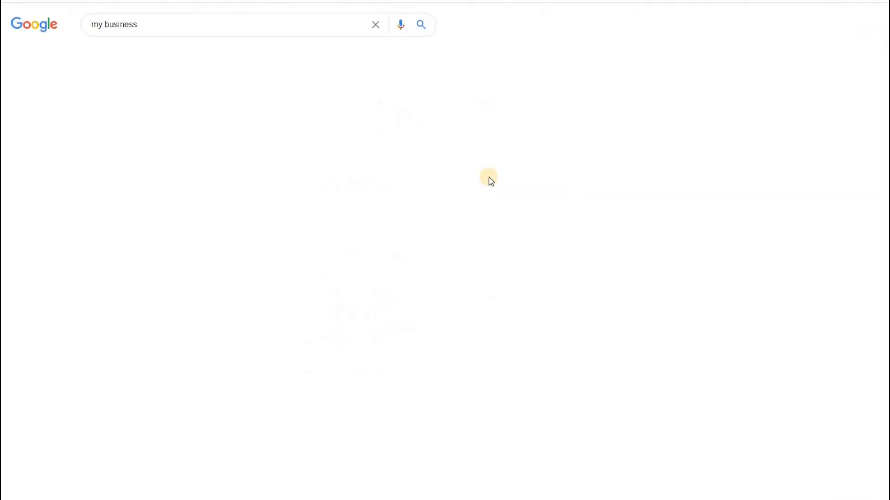
Step: Find the managed Business Profiles in the search results and open the full list of all profiles
scroll(169, 275, down, 5)
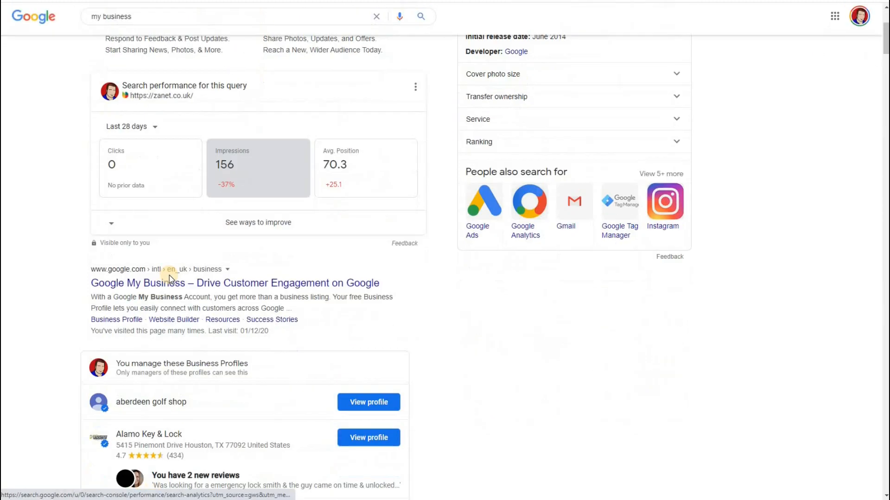
scroll(237, 366, down, 1)
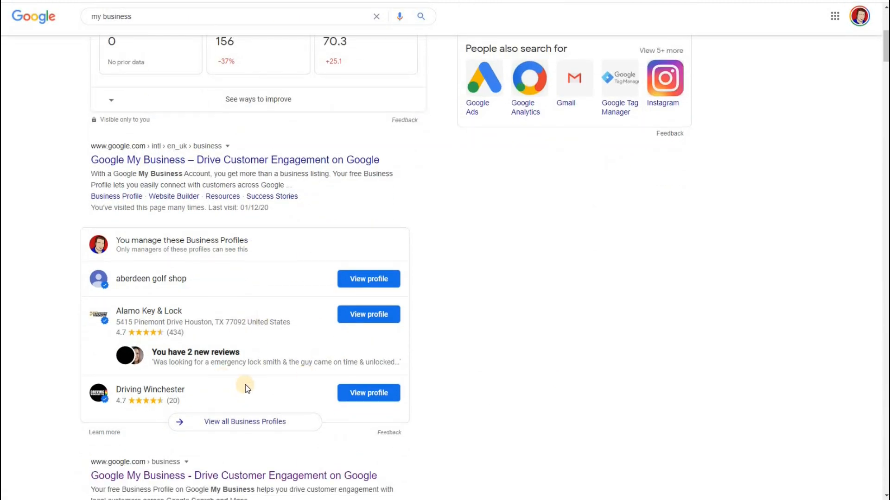
scroll(245, 384, down, 2)
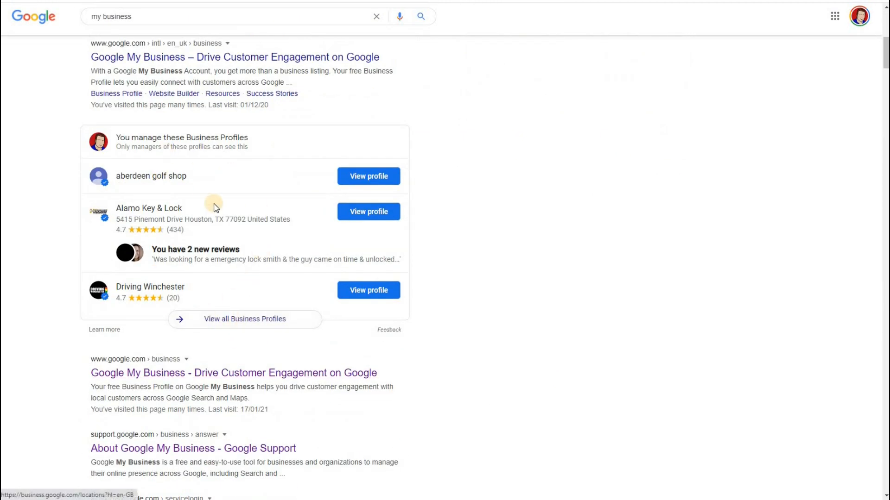
click(254, 320)
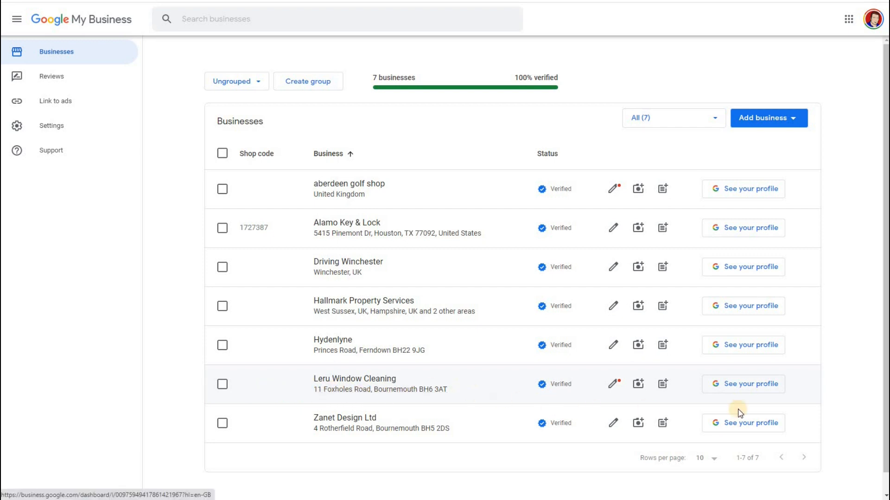
Step: Check the business list's filter options, open the Leru Window Cleaning dashboard in a new tab, and return to the list
click(716, 119)
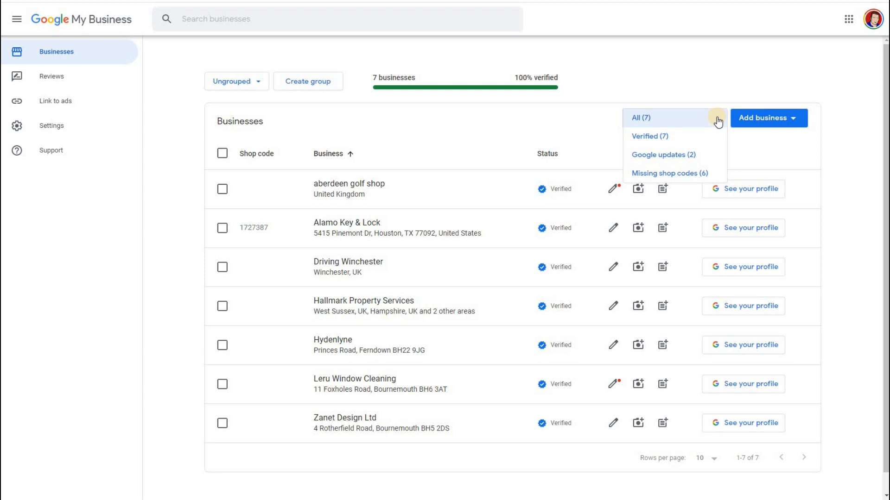
click(843, 125)
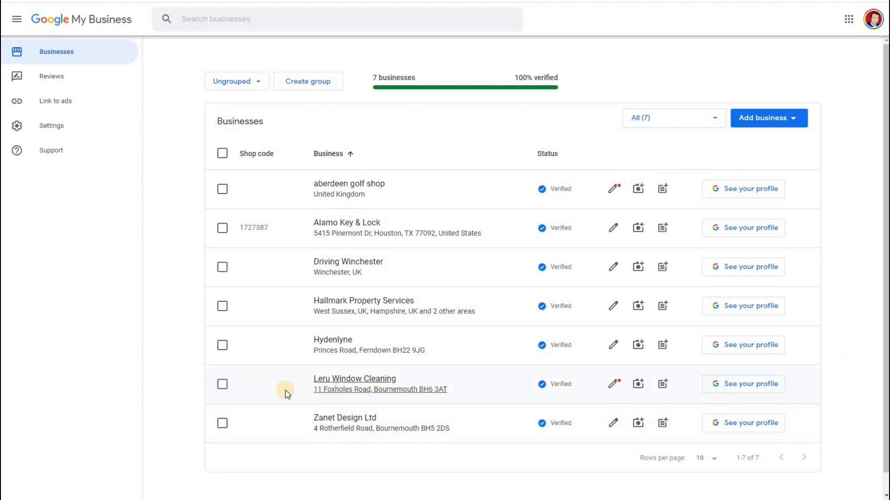
right_click(364, 378)
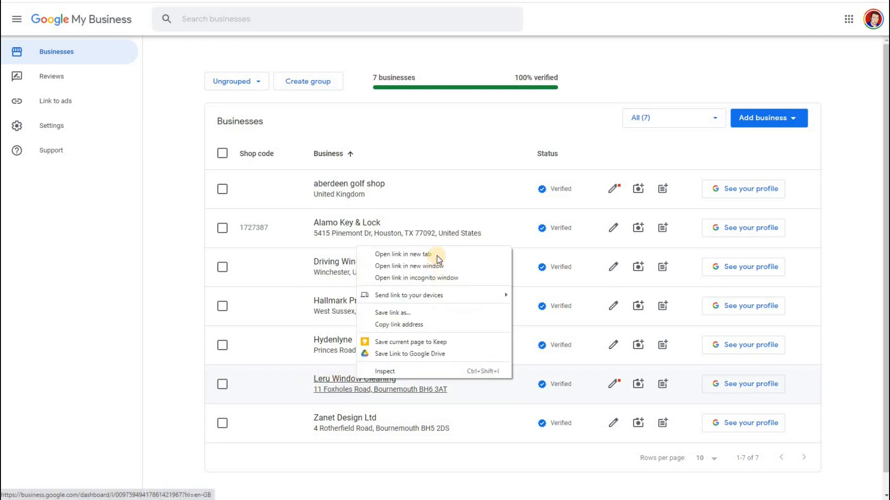
click(385, 254)
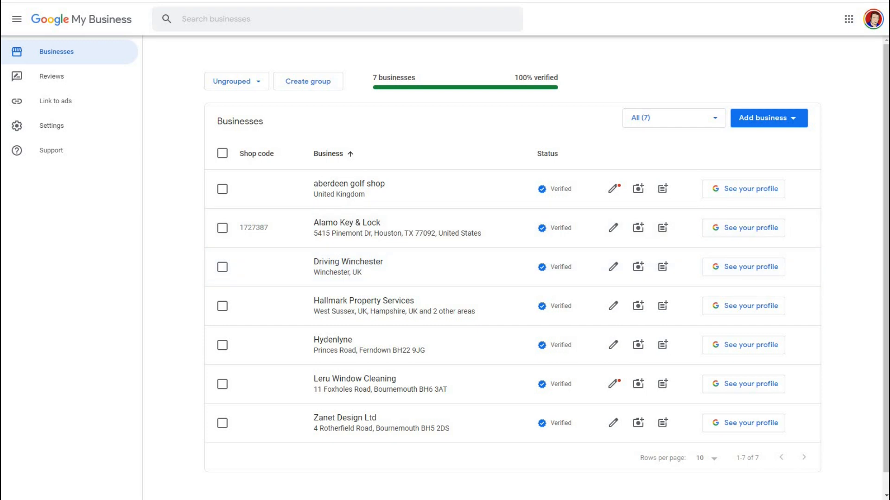
key(ctrl+Tab)
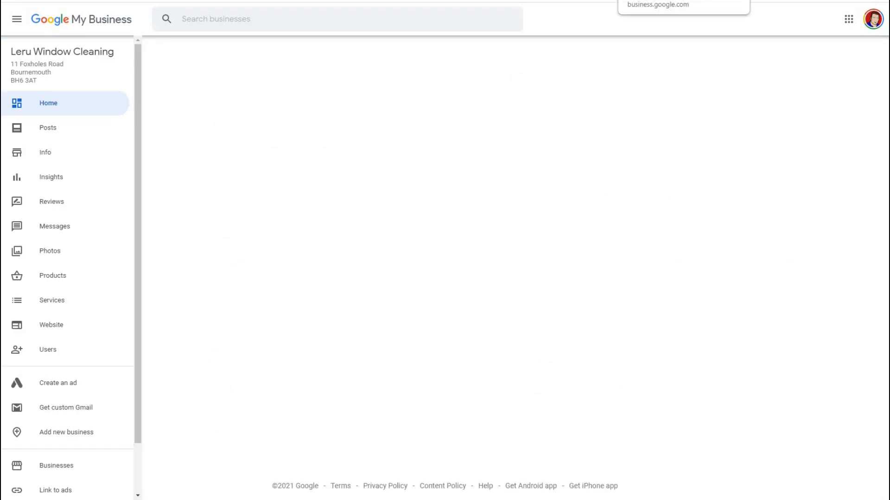
key(ctrl+shift+Tab)
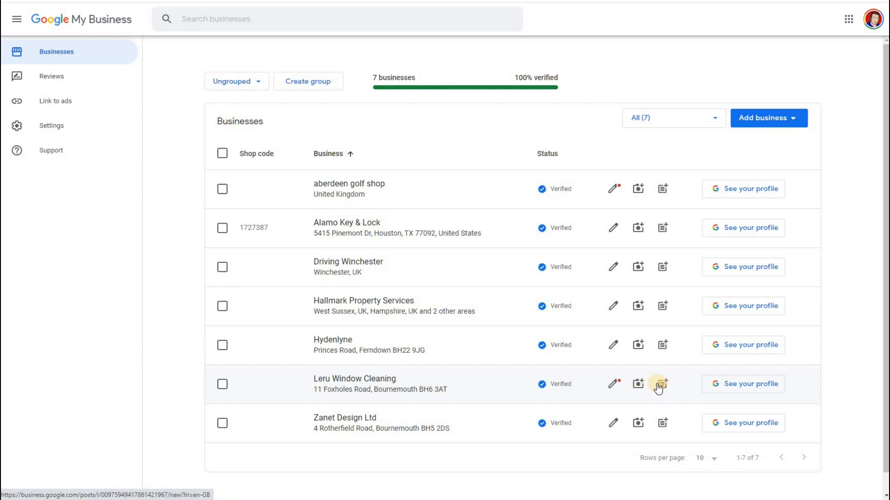
Step: Open Leru Window Cleaning's business info for editing and set its service areas to Bournemouth, Christchurch and Poole, UK
click(613, 384)
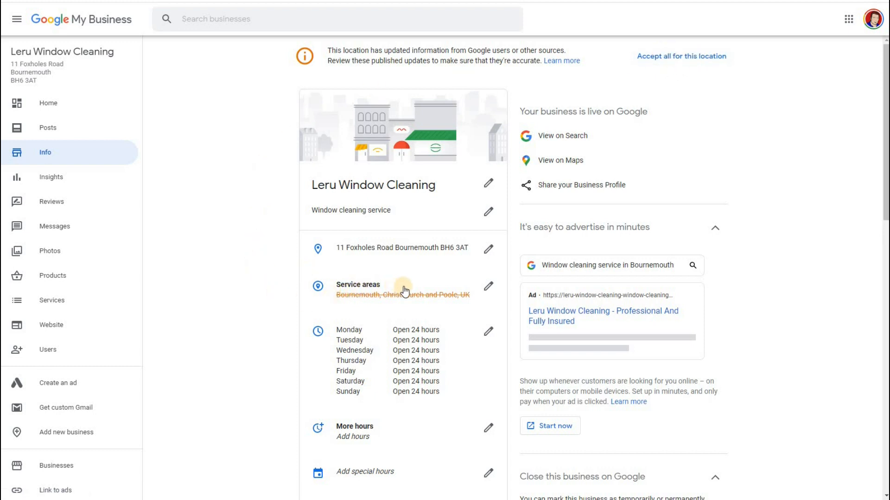
click(488, 291)
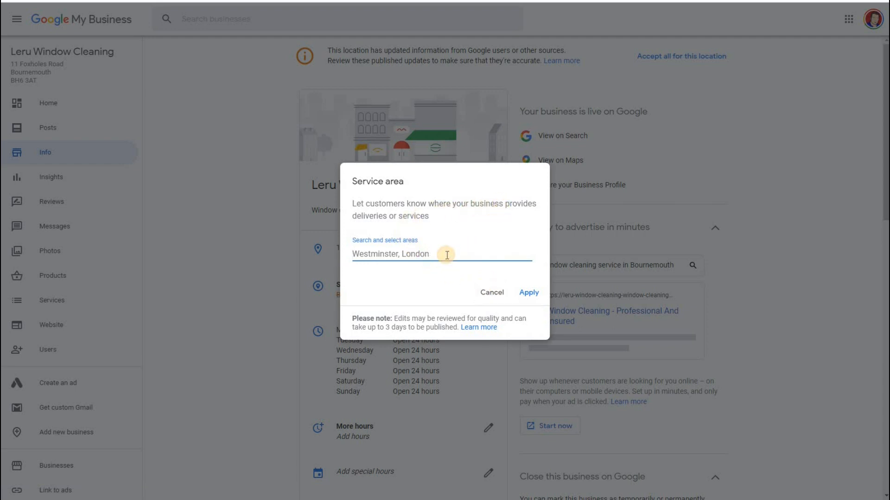
text(bou)
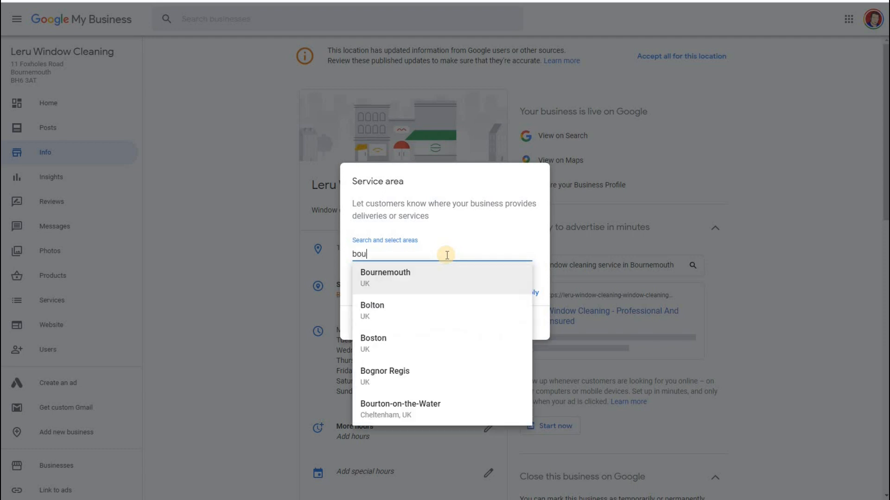
click(435, 277)
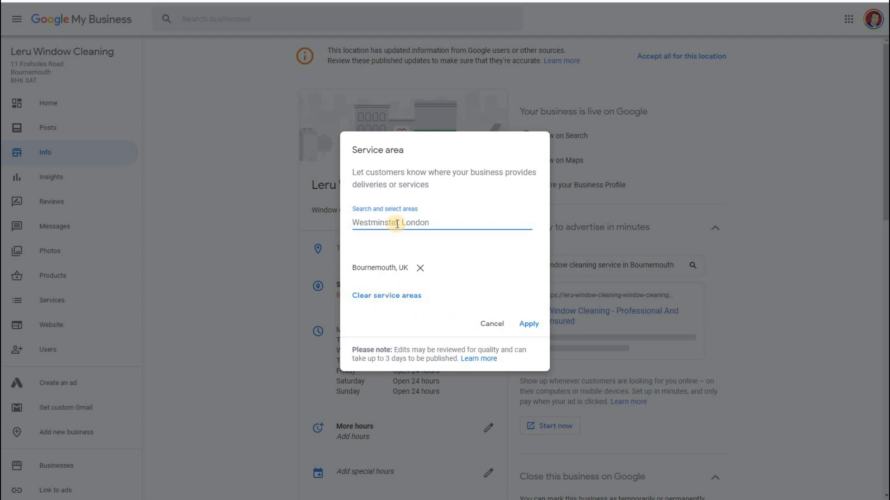
text(chr)
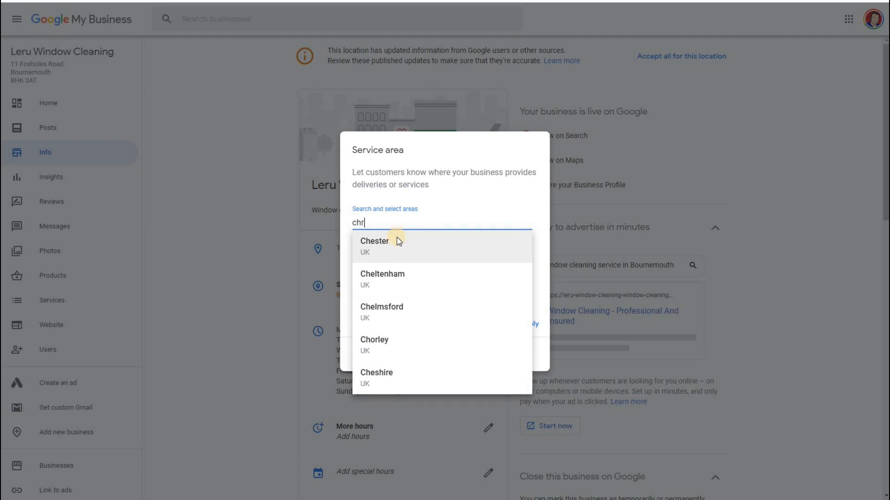
click(398, 245)
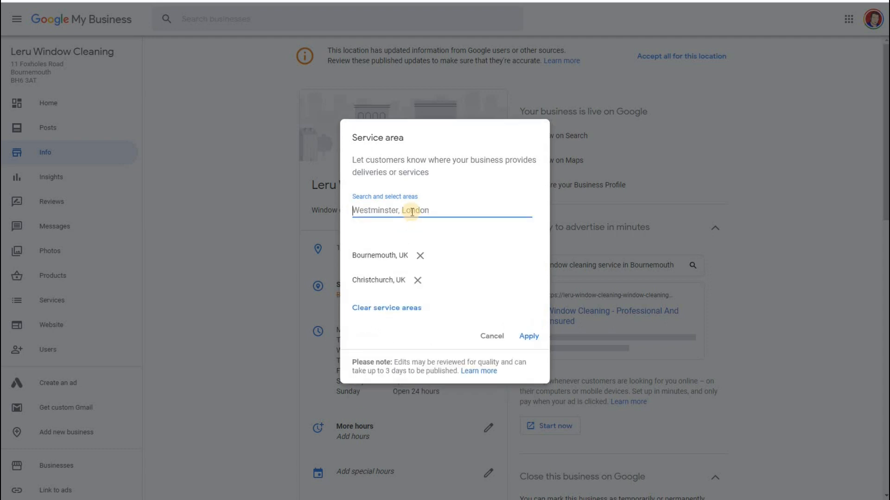
text(pool)
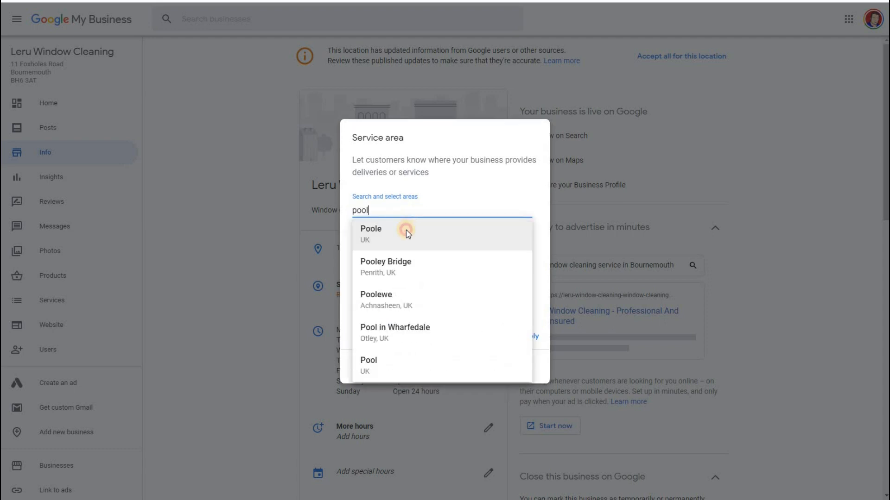
click(406, 230)
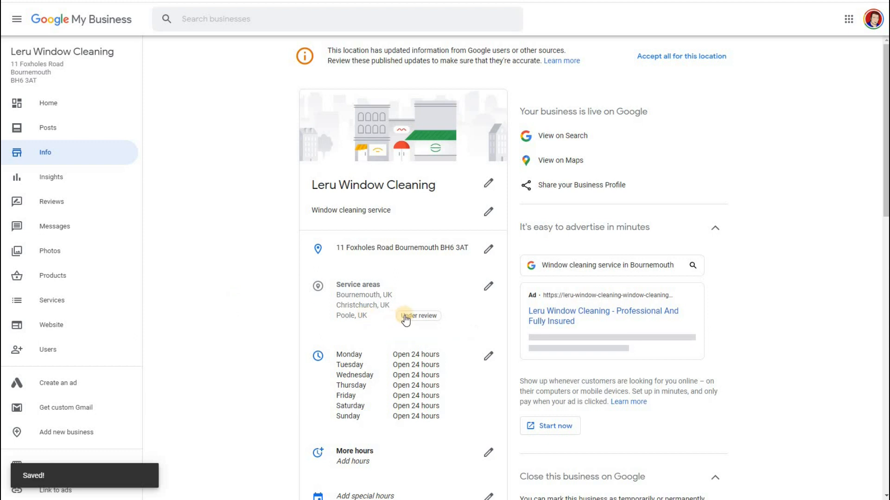
mouse_move(407, 320)
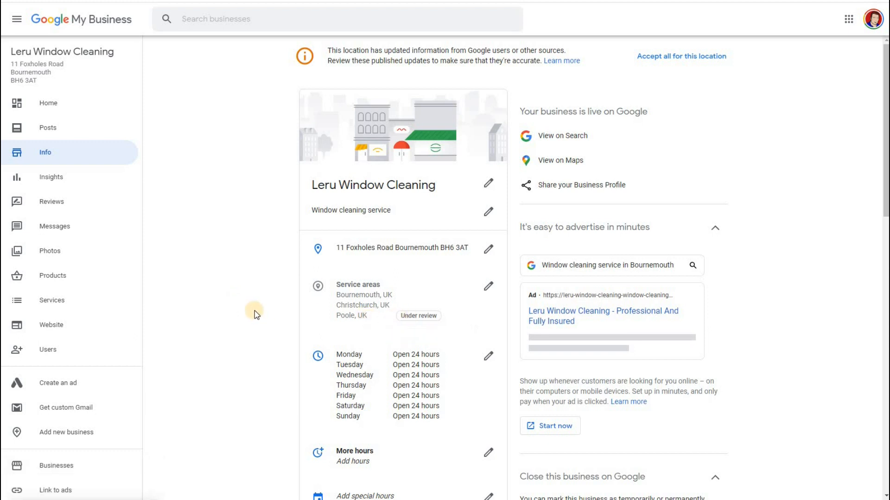
scroll(255, 310, down, 8)
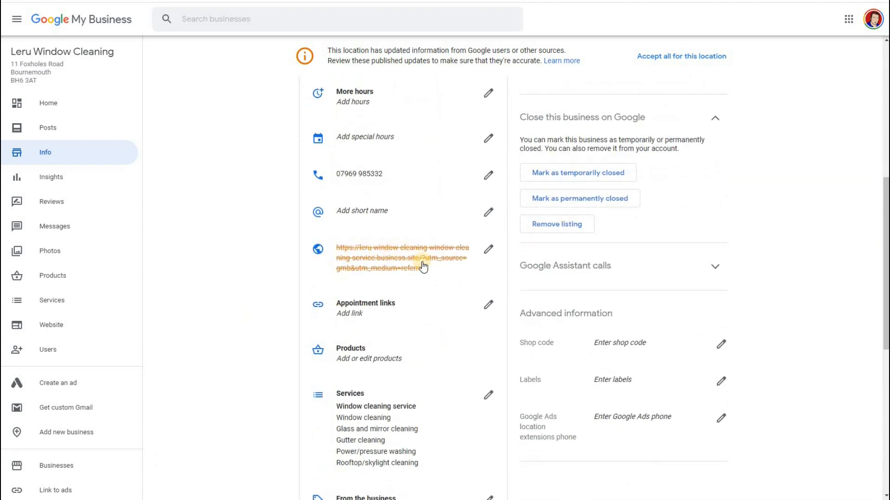
click(490, 250)
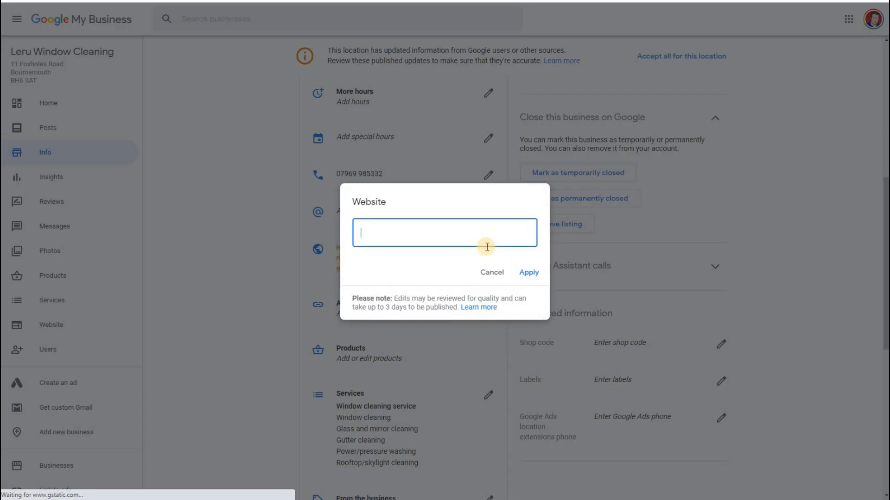
click(274, 274)
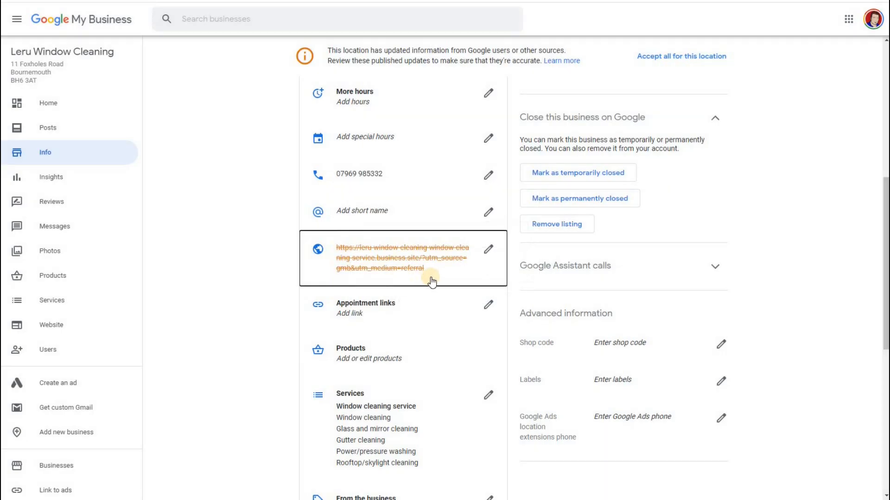
drag(429, 271, 340, 254)
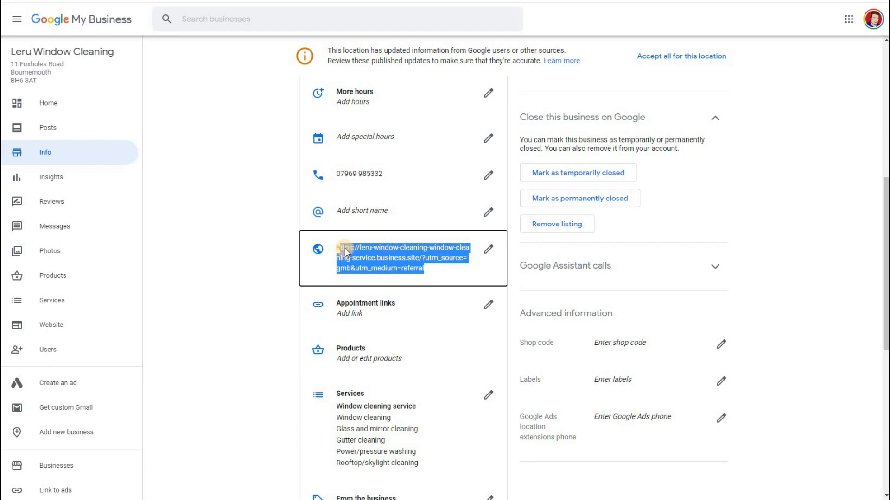
click(345, 248)
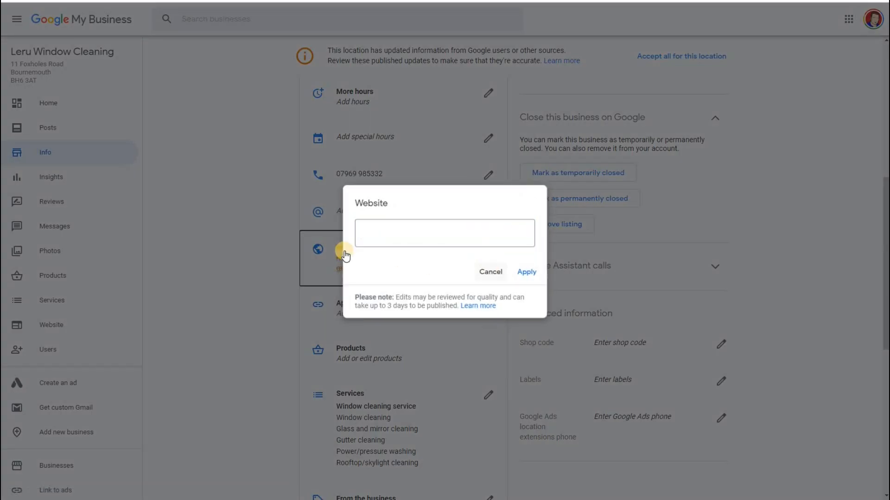
click(343, 252)
drag(339, 247, 425, 274)
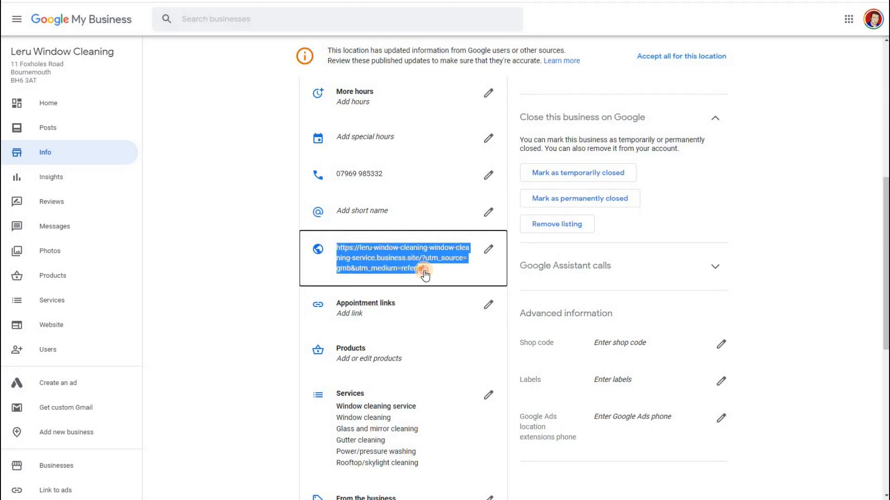
click(425, 271)
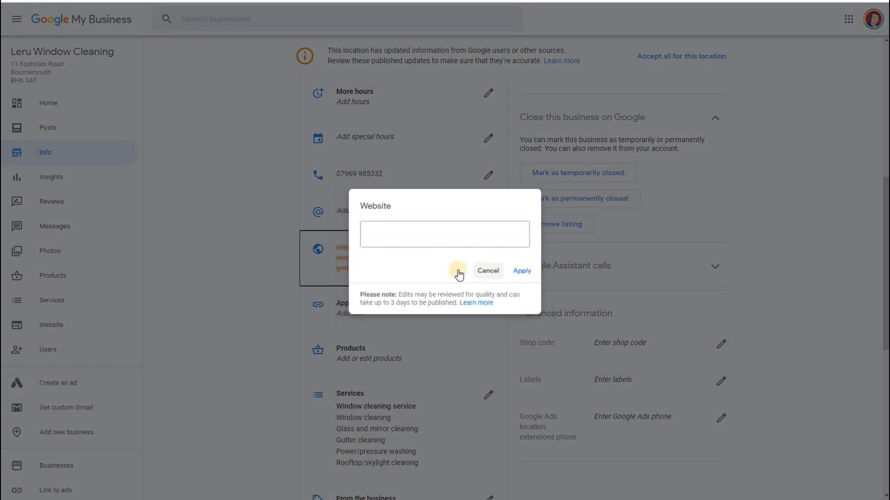
click(485, 271)
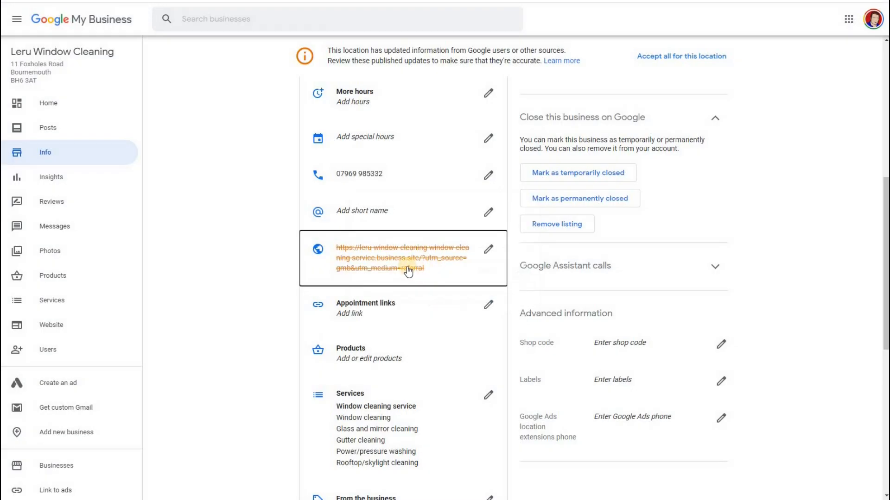
Step: Open the listing's website editor in a new tab and review the site preview from its header through the gallery to Contact Us
right_click(44, 327)
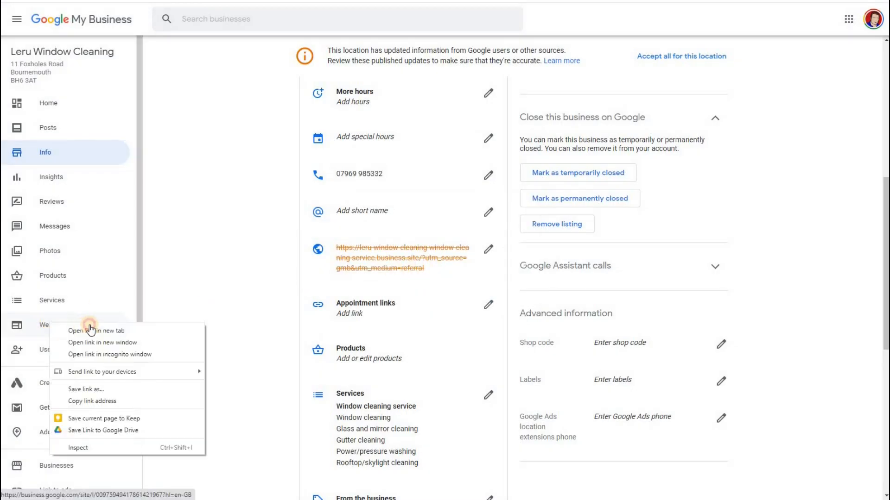
click(46, 330)
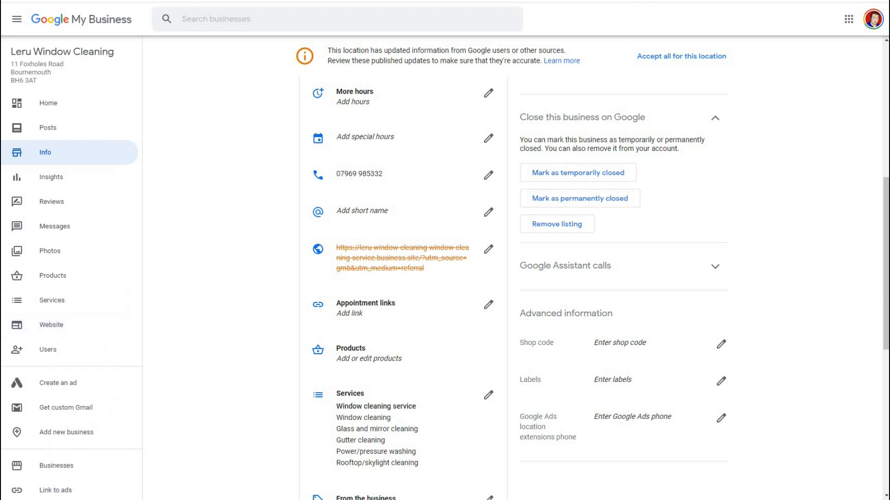
key(ctrl+Tab)
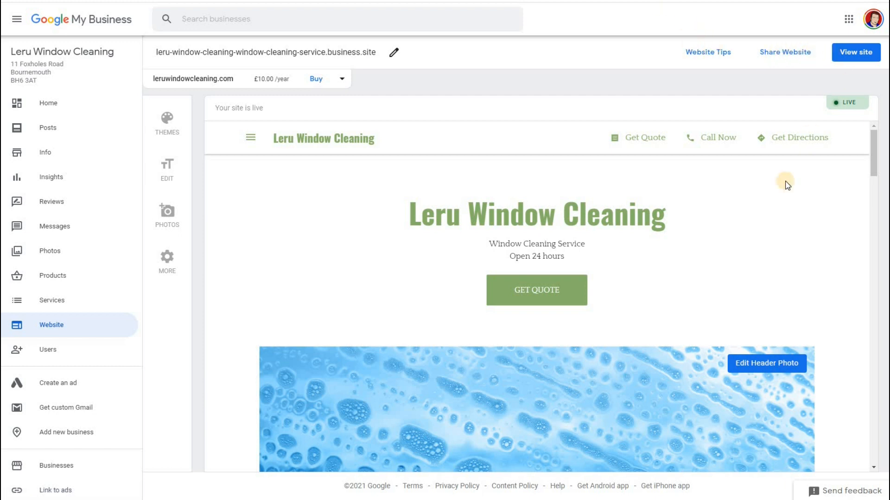
scroll(788, 187, down, 10)
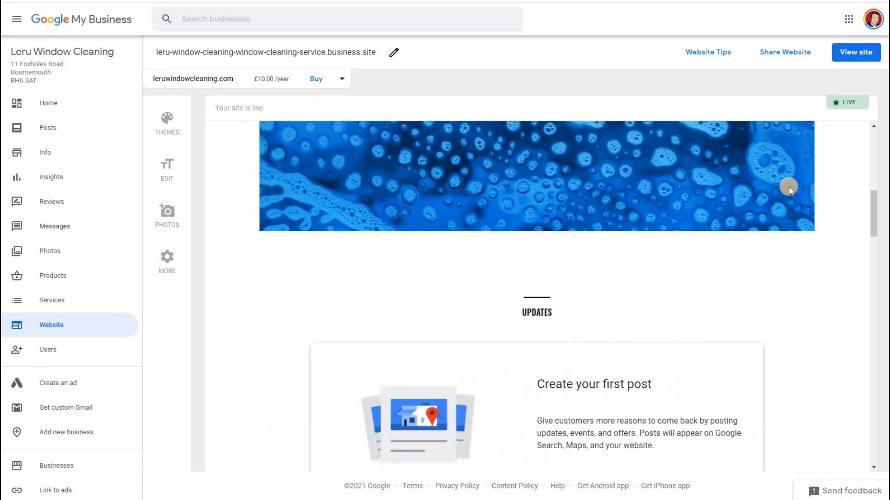
scroll(789, 187, down, 12)
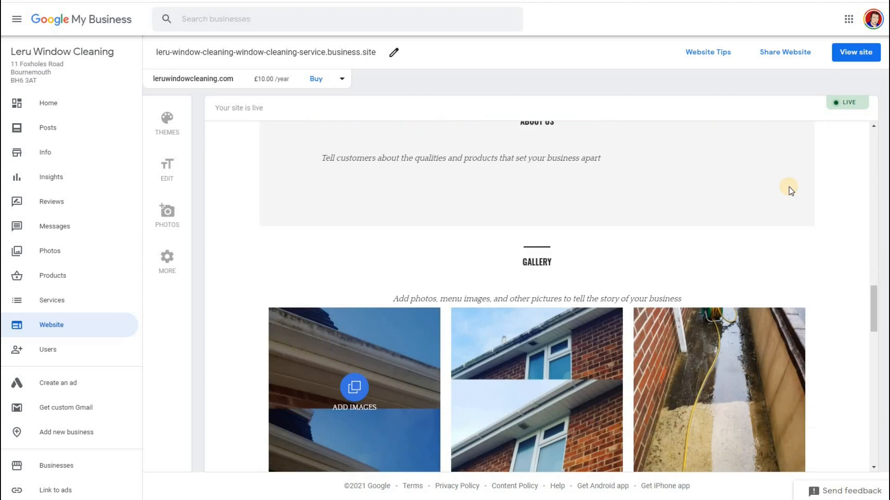
scroll(569, 341, down, 2)
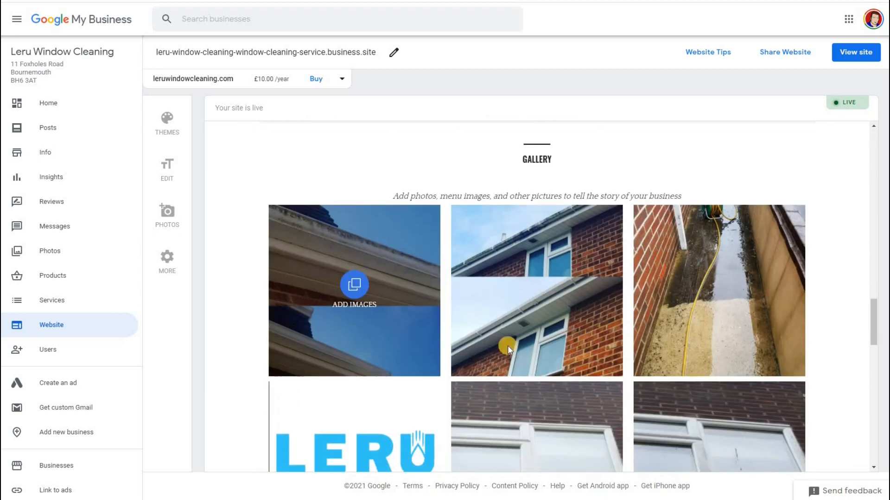
scroll(533, 336, down, 3)
scroll(554, 325, down, 7)
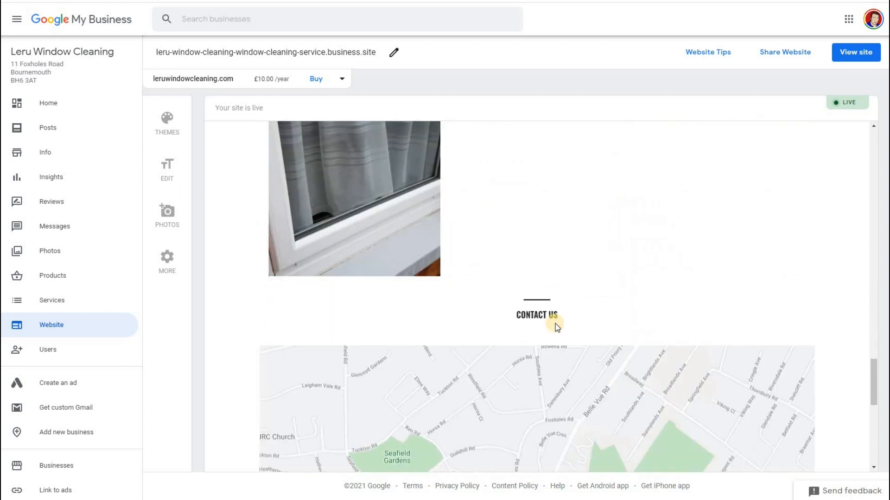
scroll(556, 326, down, 4)
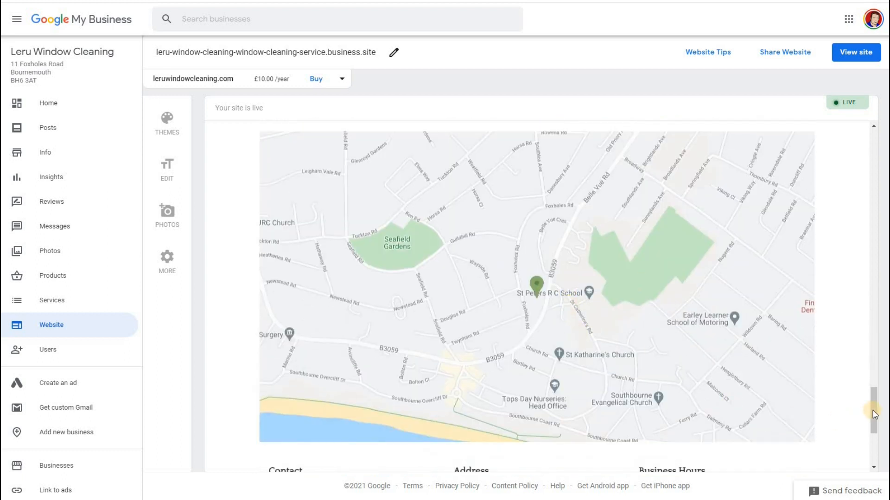
drag(871, 413, 830, 134)
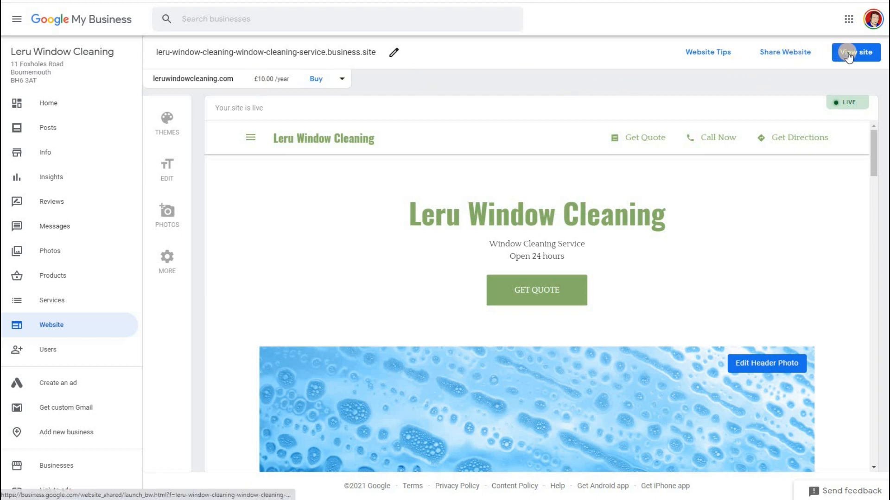
Step: Open the live Leru Window Cleaning site in a new tab and look through its header, navigation links and gallery
right_click(874, 53)
click(872, 60)
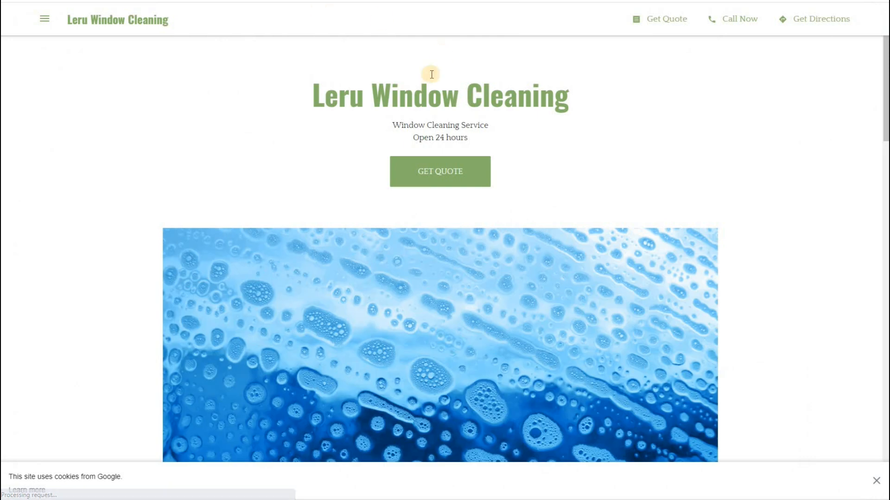
scroll(297, 93, down, 5)
scroll(149, 81, up, 5)
click(43, 20)
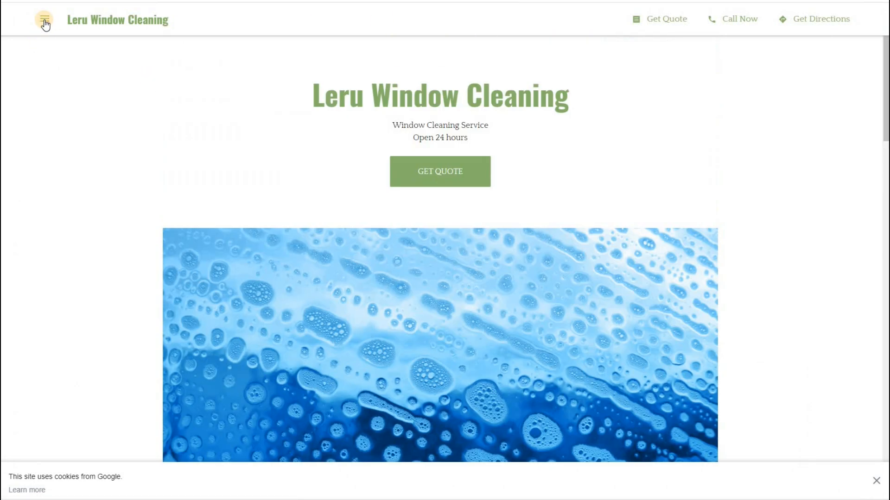
click(93, 64)
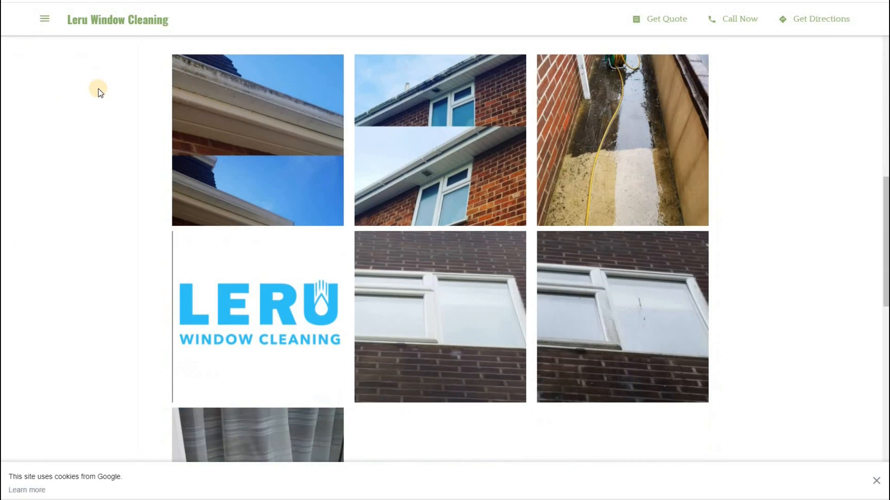
scroll(99, 93, down, 3)
scroll(99, 94, up, 7)
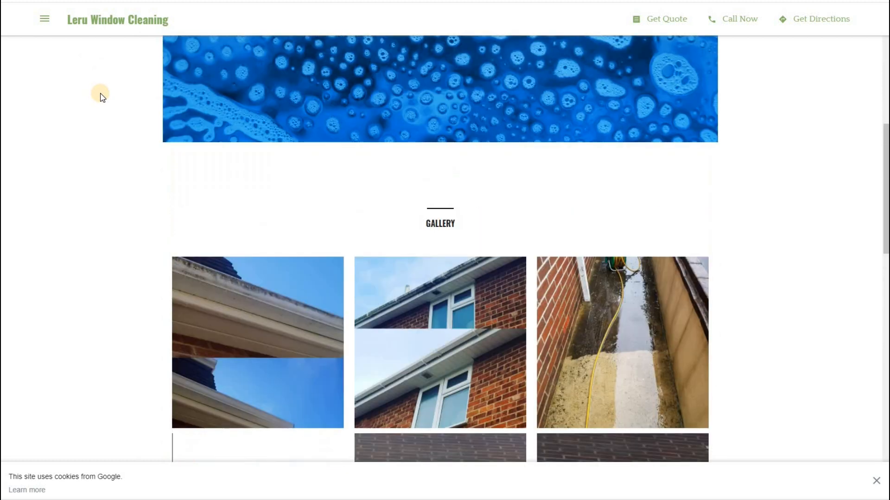
scroll(99, 93, up, 8)
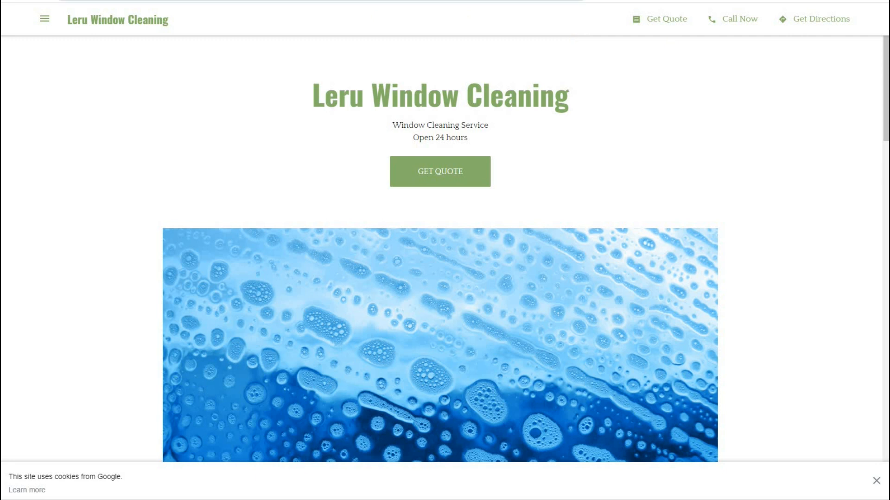
key(BackSpace)
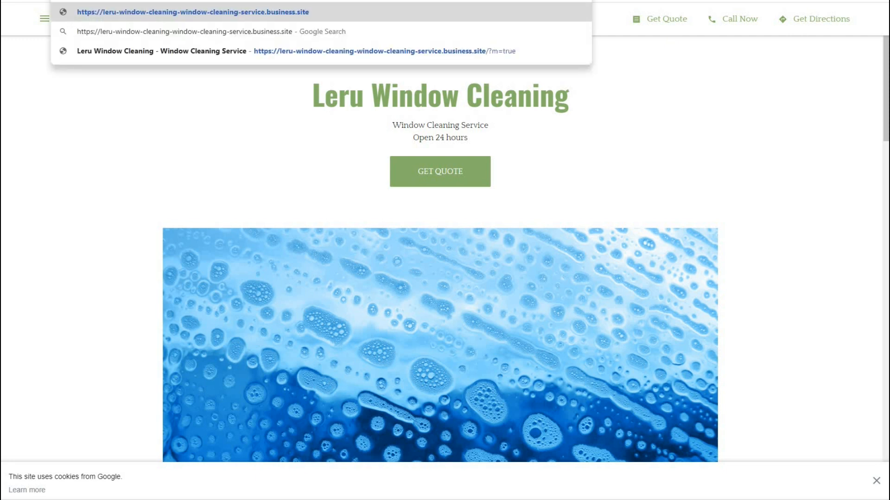
right_click(216, 1)
click(243, 65)
key(ctrl+t)
key(ctrl+v)
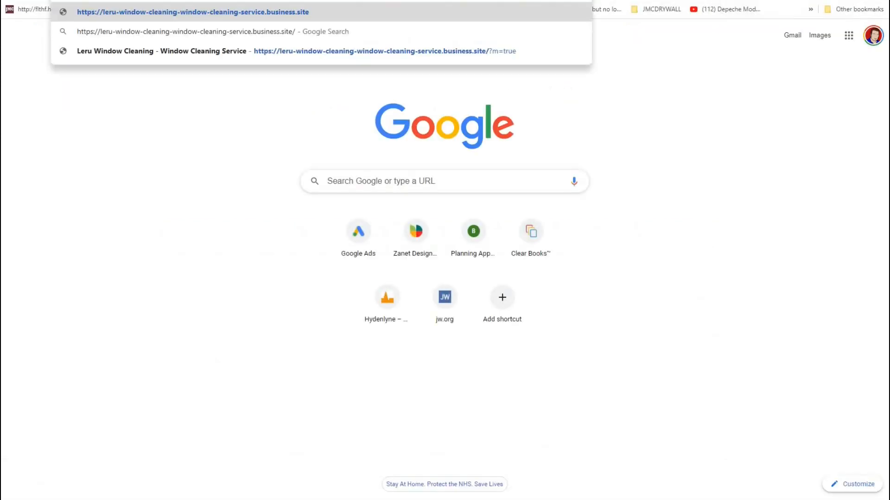
key(Return)
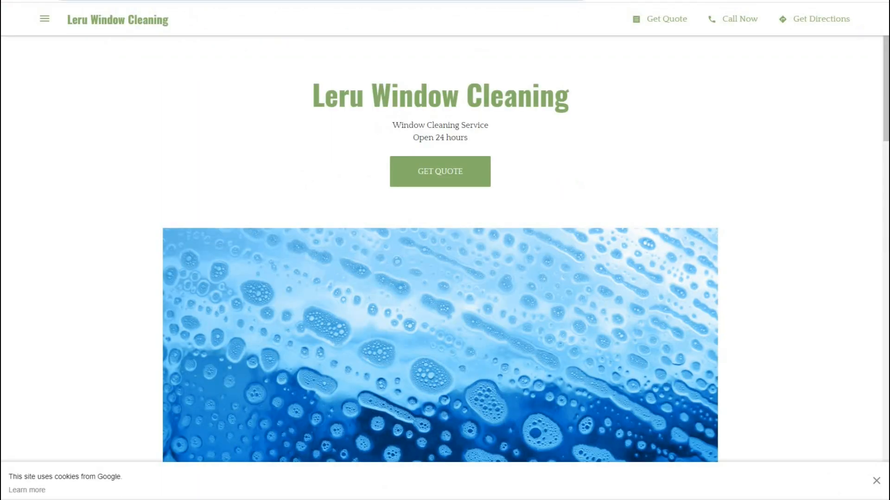
key(ctrl+w)
key(ctrl+w)
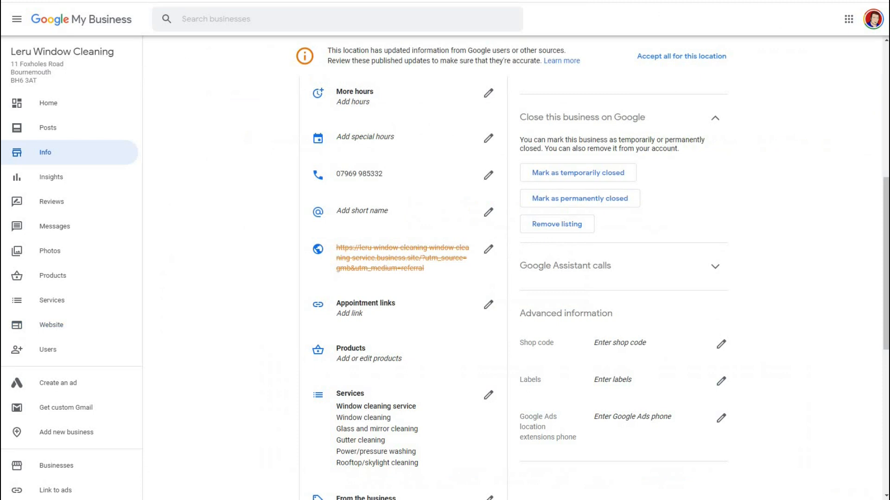
click(488, 249)
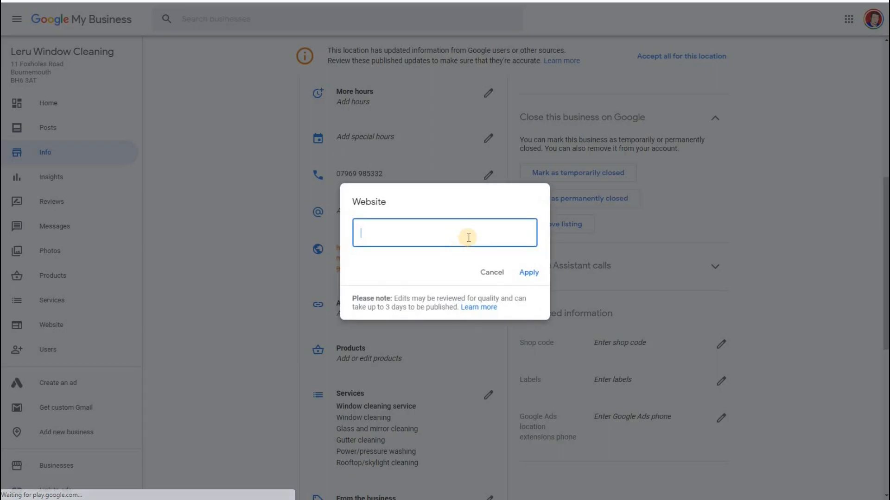
key(ctrl+v)
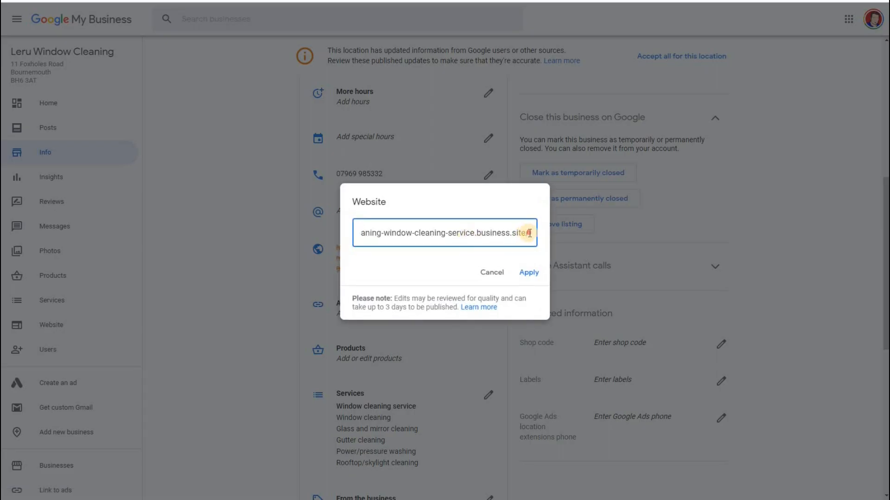
drag(530, 233, 350, 238)
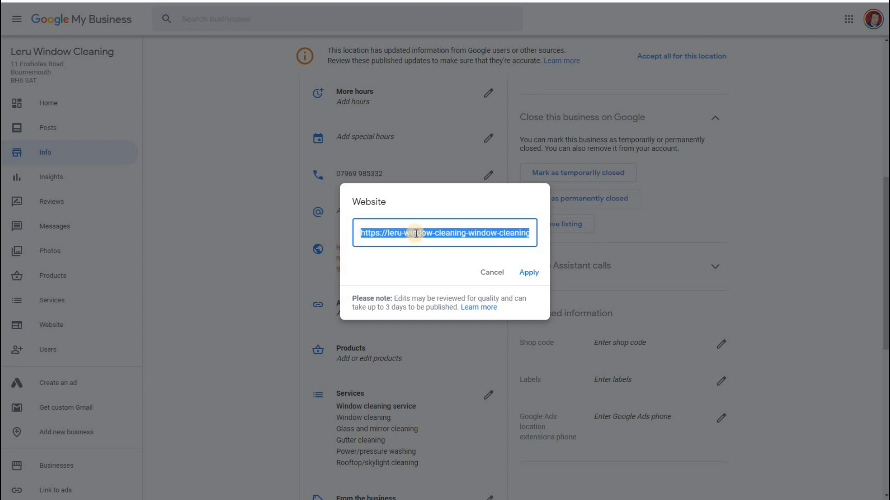
drag(494, 231, 533, 233)
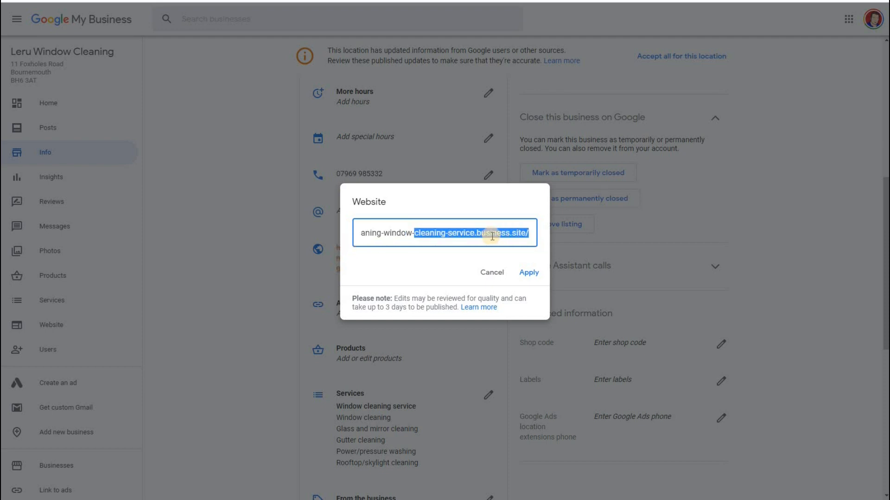
click(491, 235)
drag(475, 235, 526, 233)
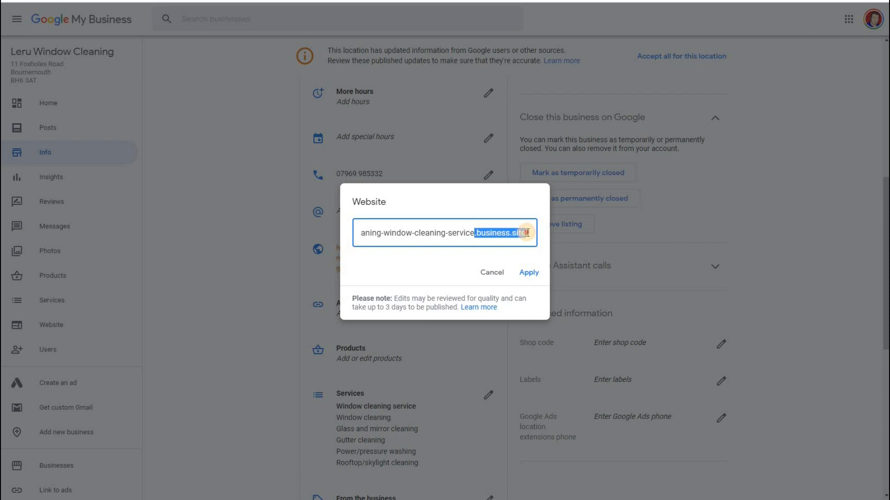
click(529, 273)
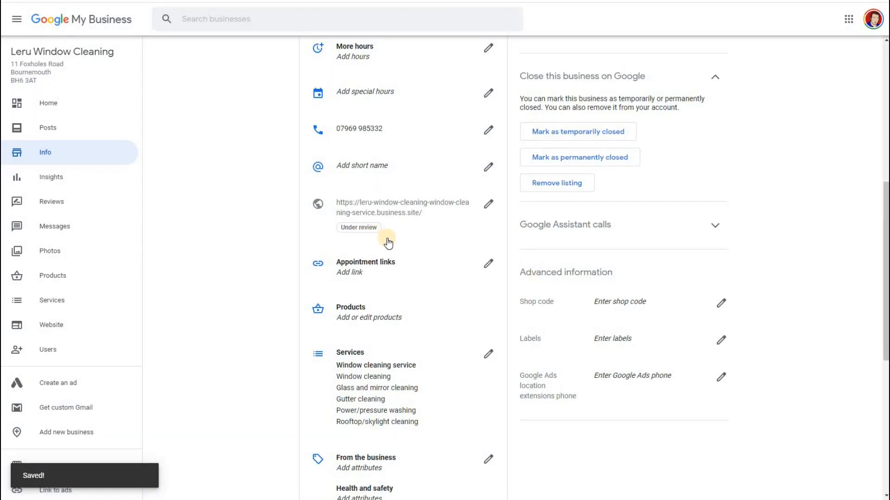
Step: Review the listing's service areas, opening hours and website entry on the business info page
scroll(389, 242, up, 8)
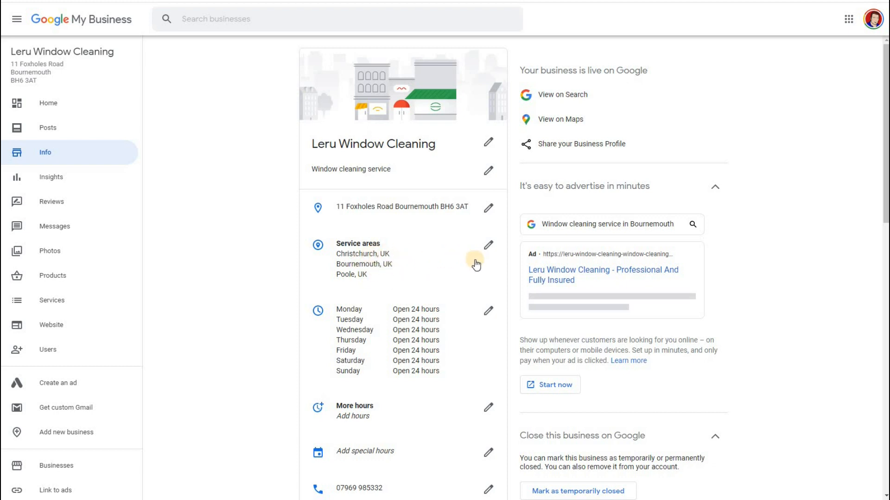
scroll(476, 265, down, 1)
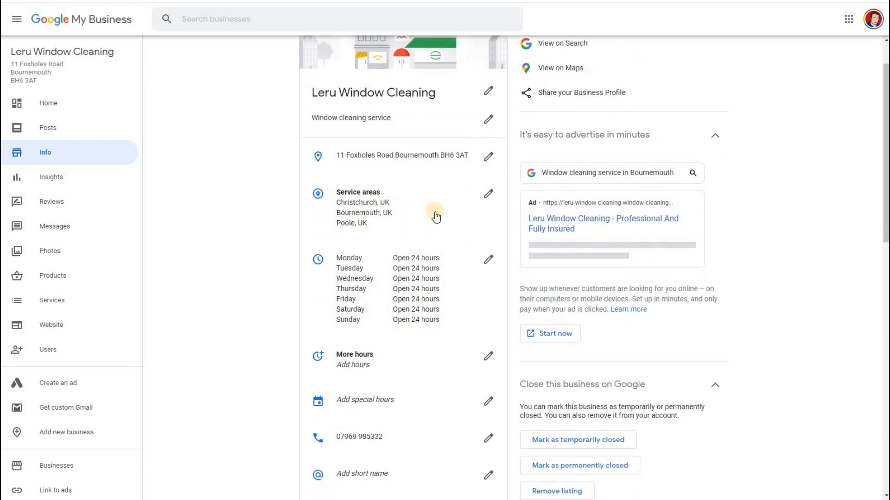
scroll(435, 215, down, 4)
scroll(354, 425, up, 2)
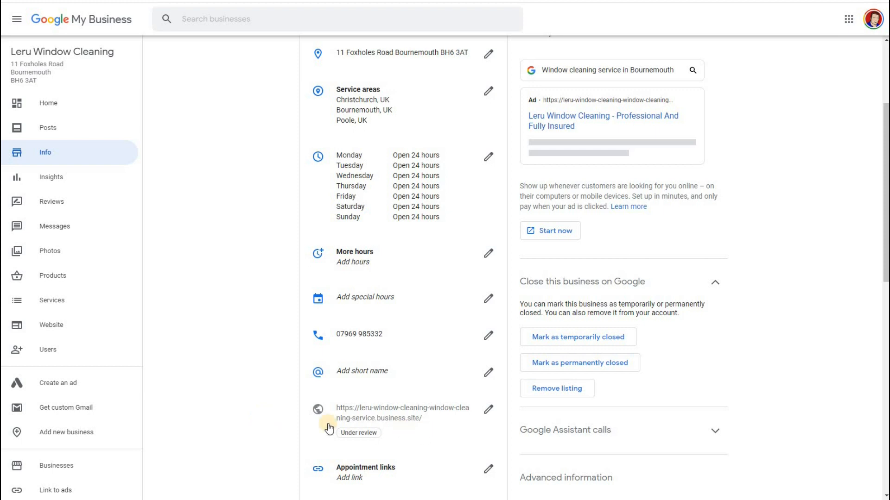
Step: Open the listing's insights and examine the customer search, views, customer actions and directions request reports
scroll(277, 407, down, 5)
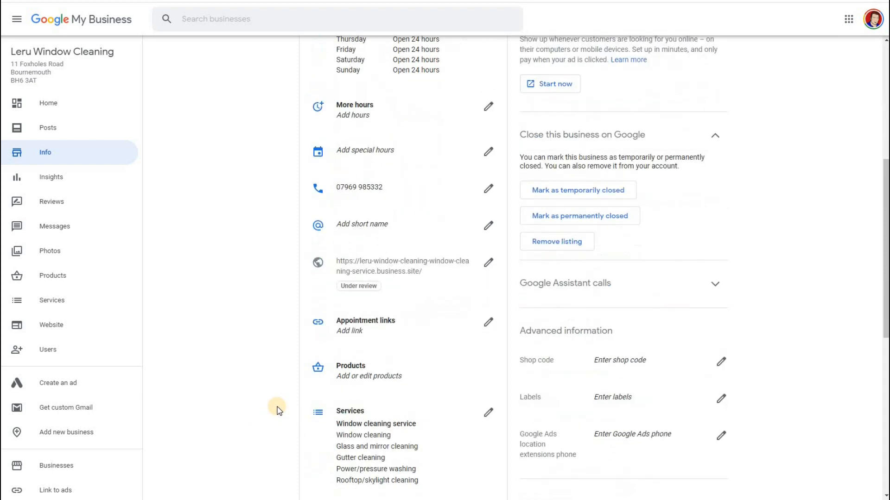
scroll(277, 407, up, 8)
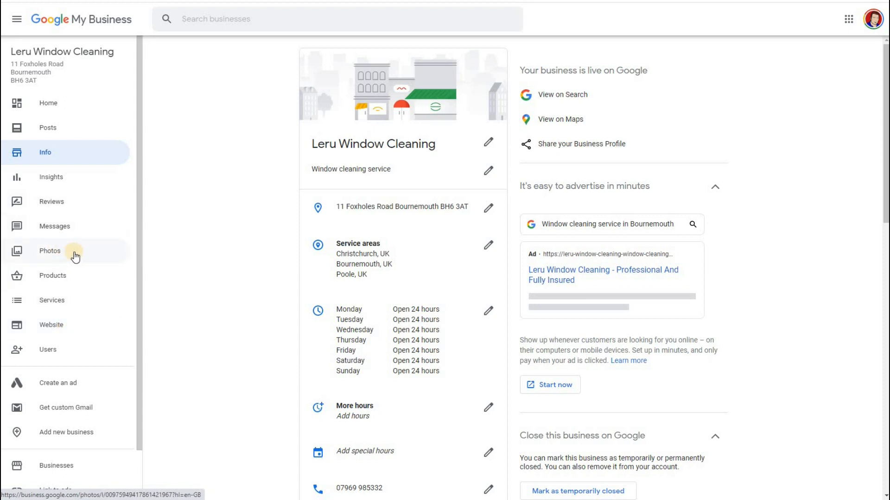
click(68, 181)
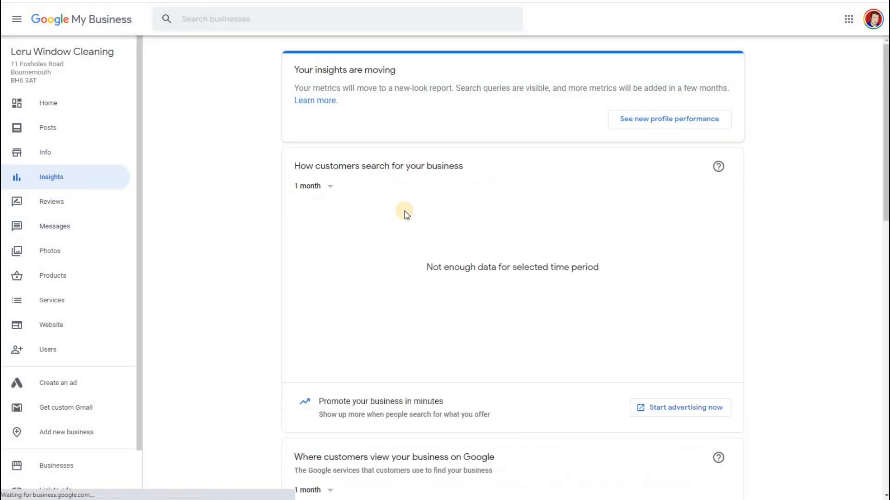
scroll(487, 229, down, 3)
scroll(499, 258, down, 7)
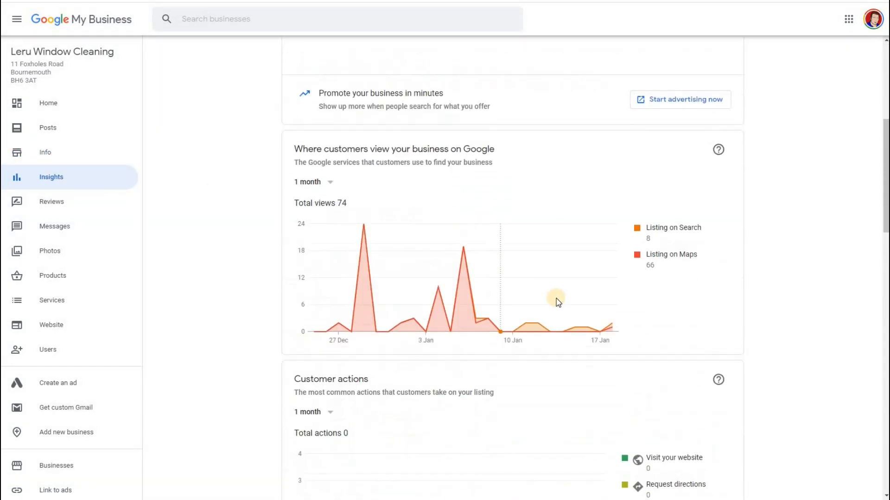
scroll(506, 278, down, 2)
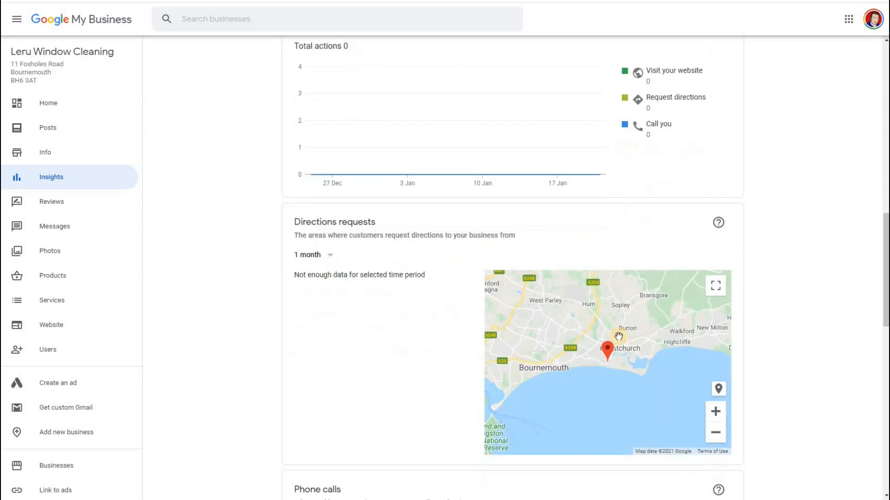
scroll(495, 209, up, 6)
scroll(495, 211, up, 8)
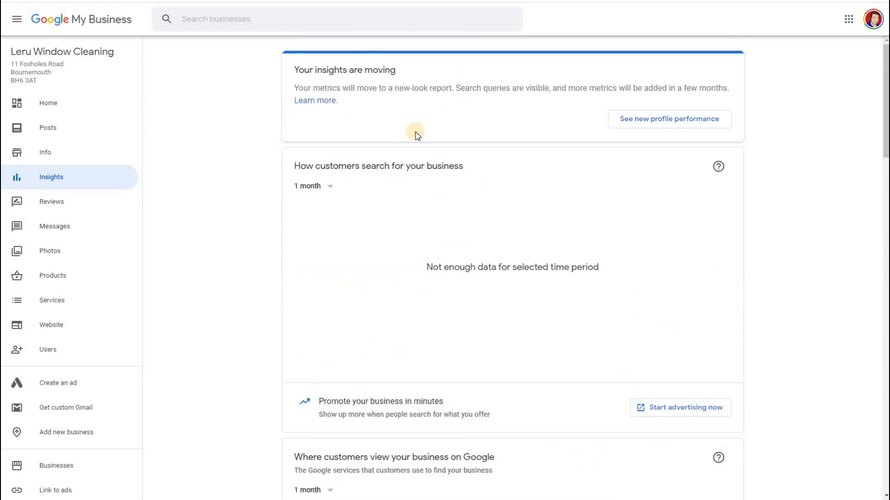
Step: Return to the business info page and look through its contact details, website, products, services, attributes and advanced information
click(46, 152)
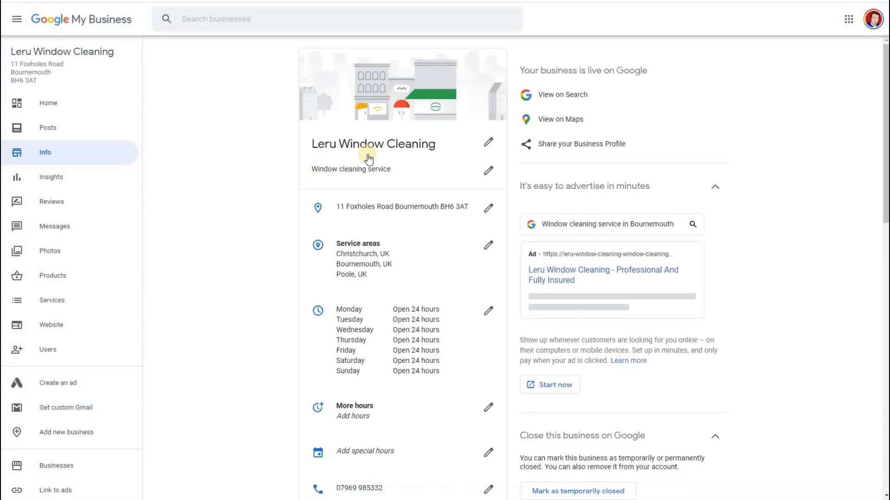
scroll(520, 317, down, 10)
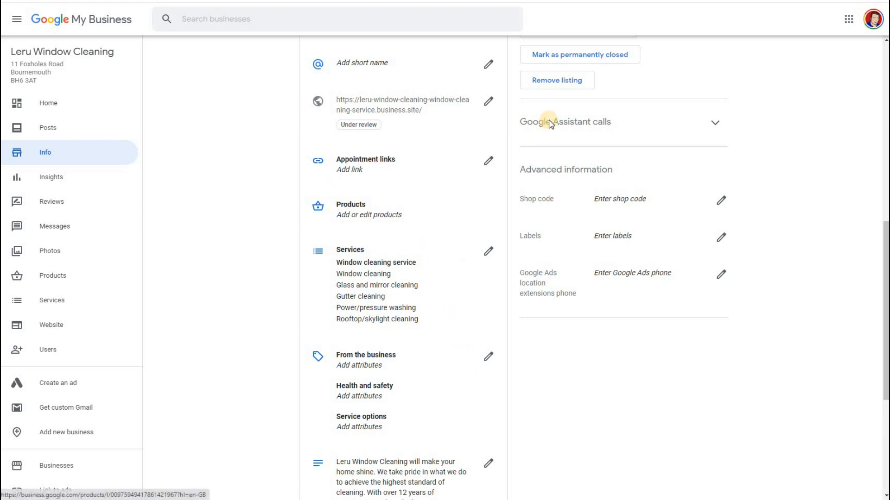
scroll(203, 168, up, 9)
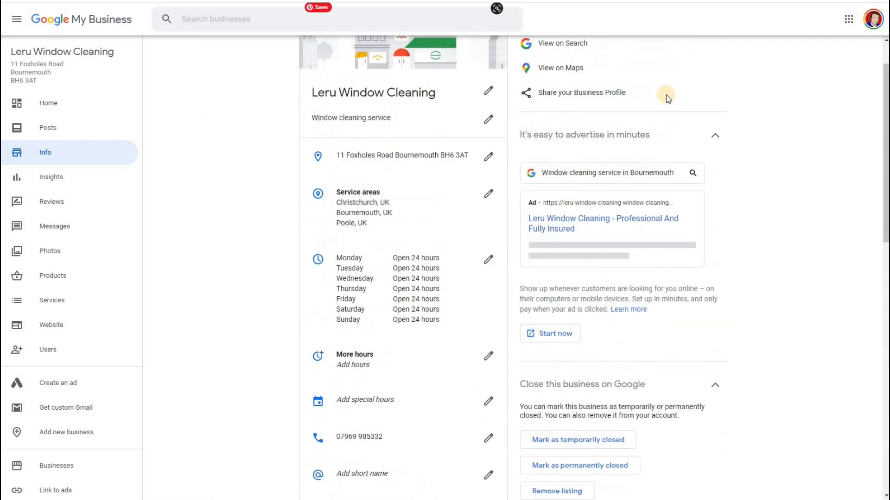
scroll(667, 99, up, 1)
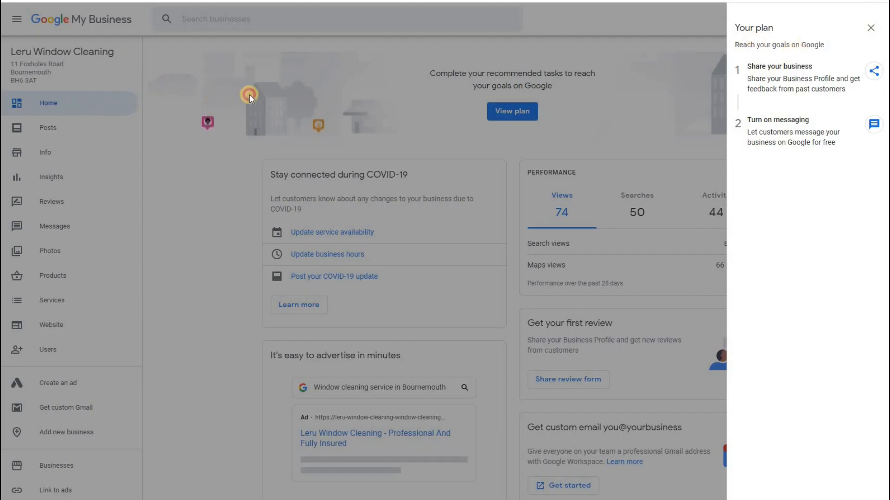
Step: On the home page, check the performance summary and view the recommended plan tasks for reaching goals on Google, closing the plan when done
click(435, 88)
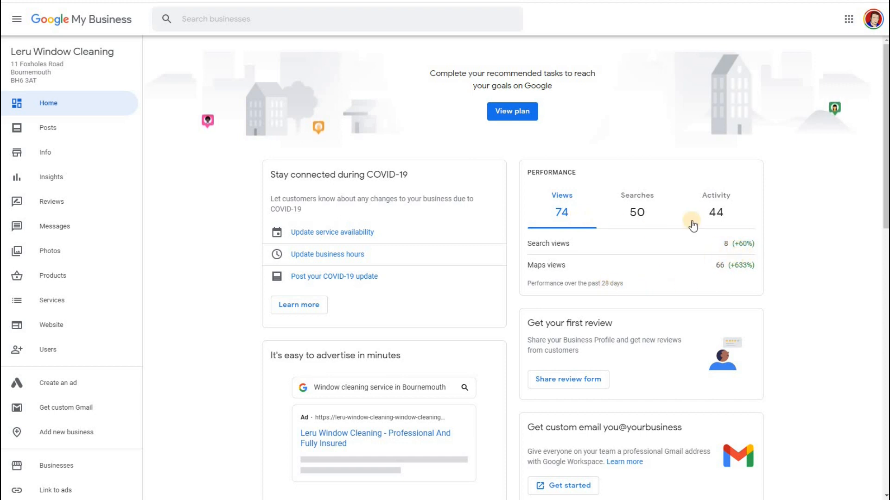
click(519, 115)
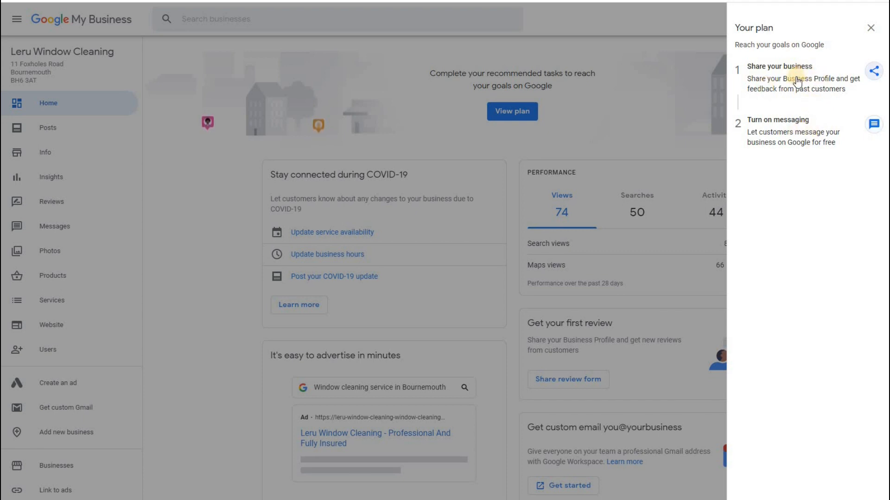
click(648, 91)
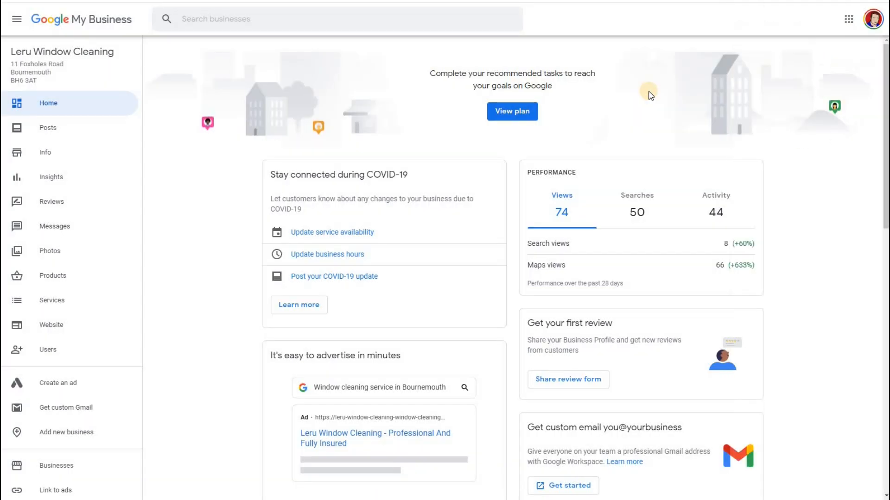